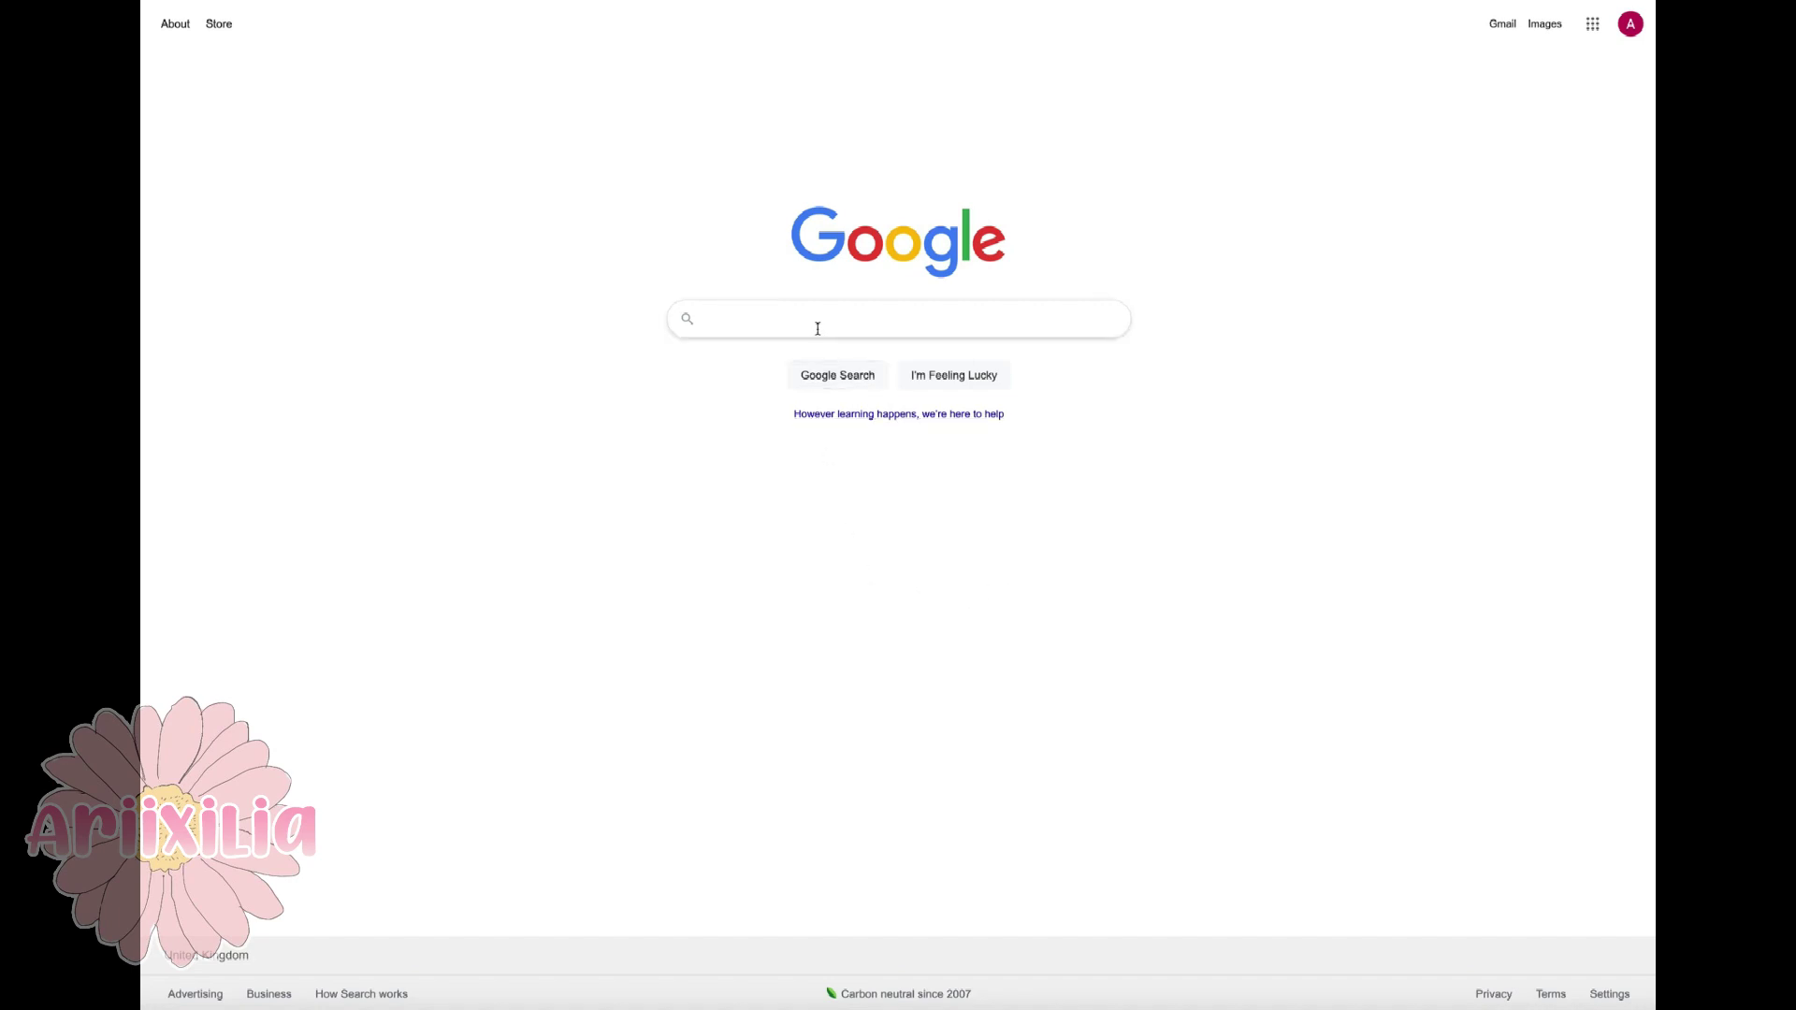
# Search Google for "pixlr e" and open the Pixlr E photo editor result from pixlr.com
pyautogui.click(781, 318)
pyautogui.write('pixlr e')
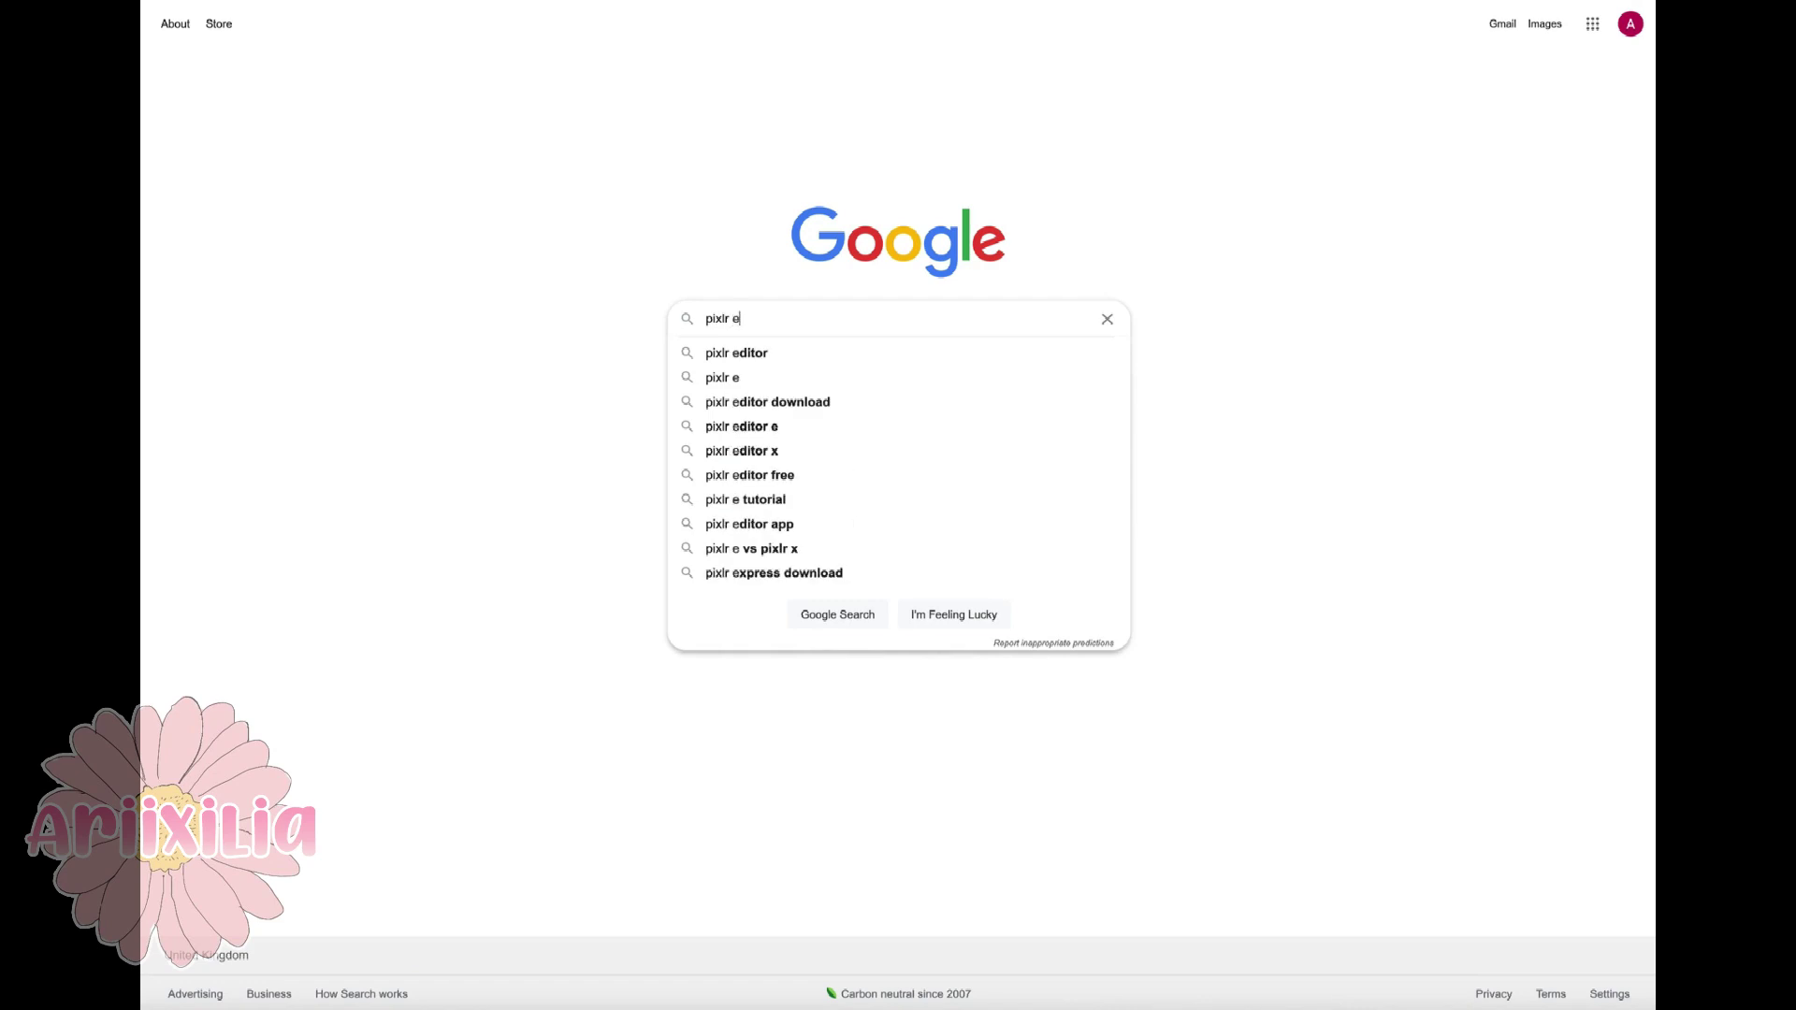
pyautogui.press('Return')
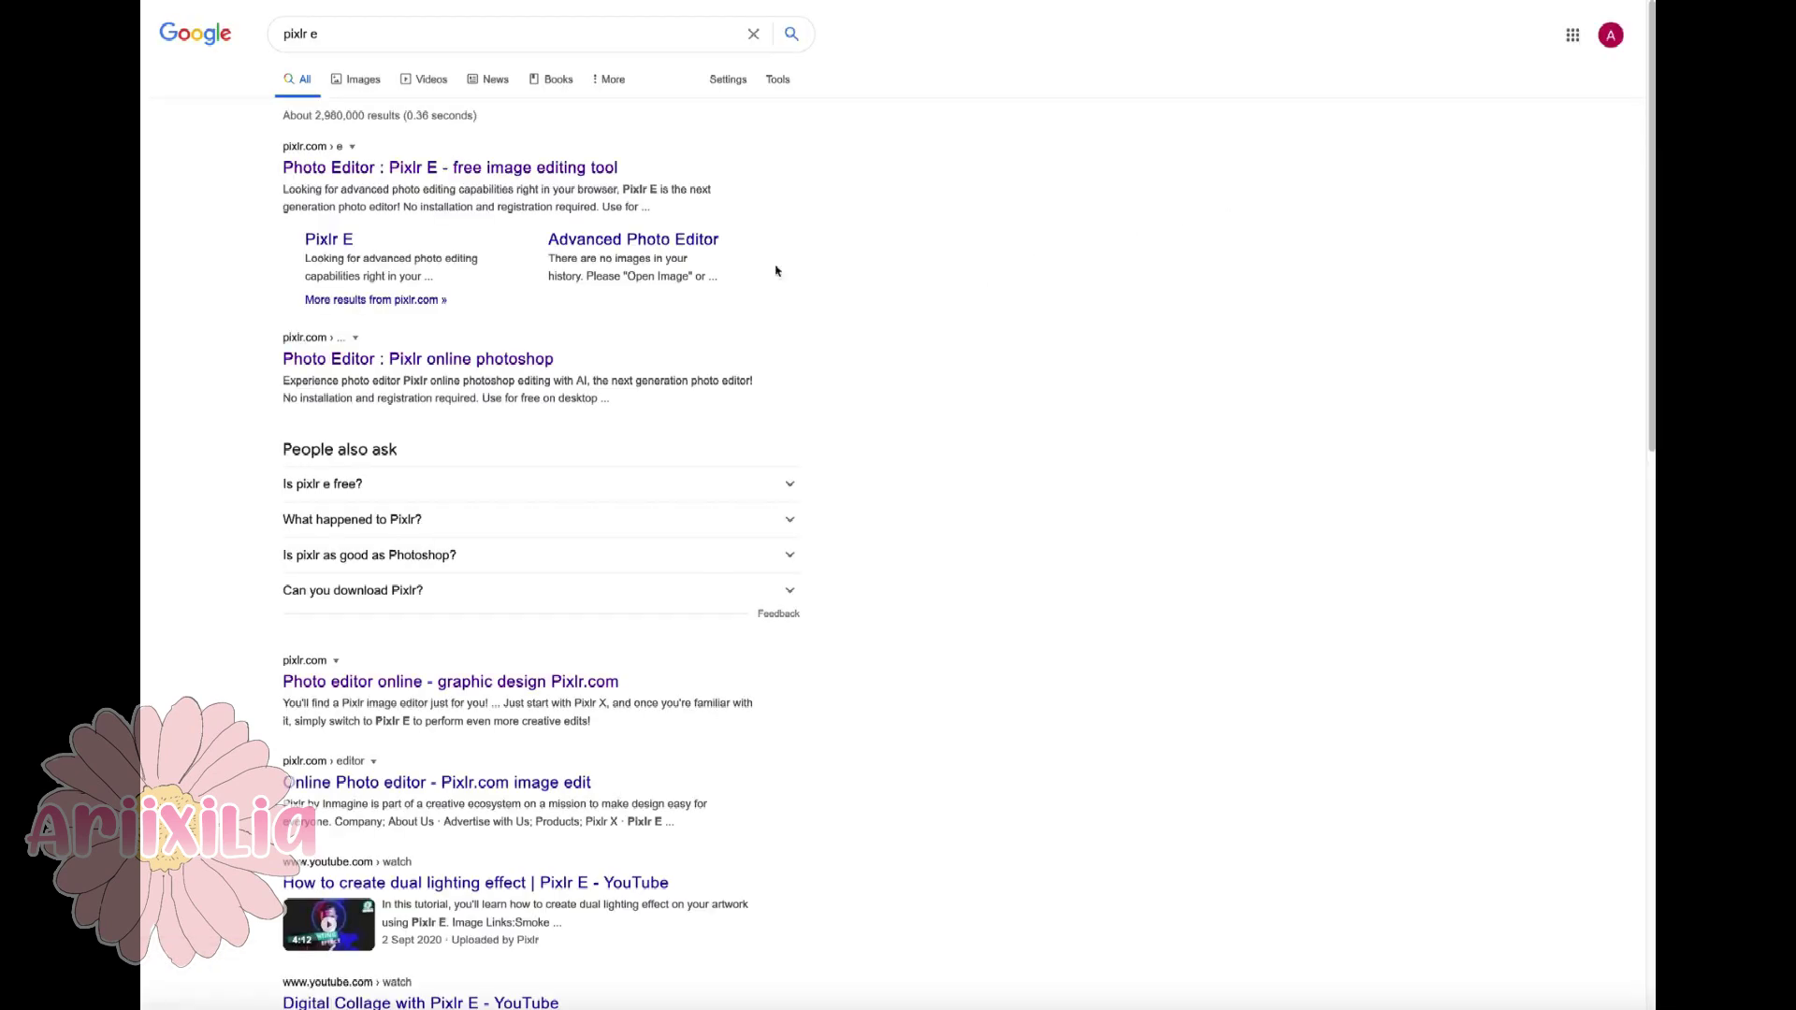
pyautogui.click(525, 170)
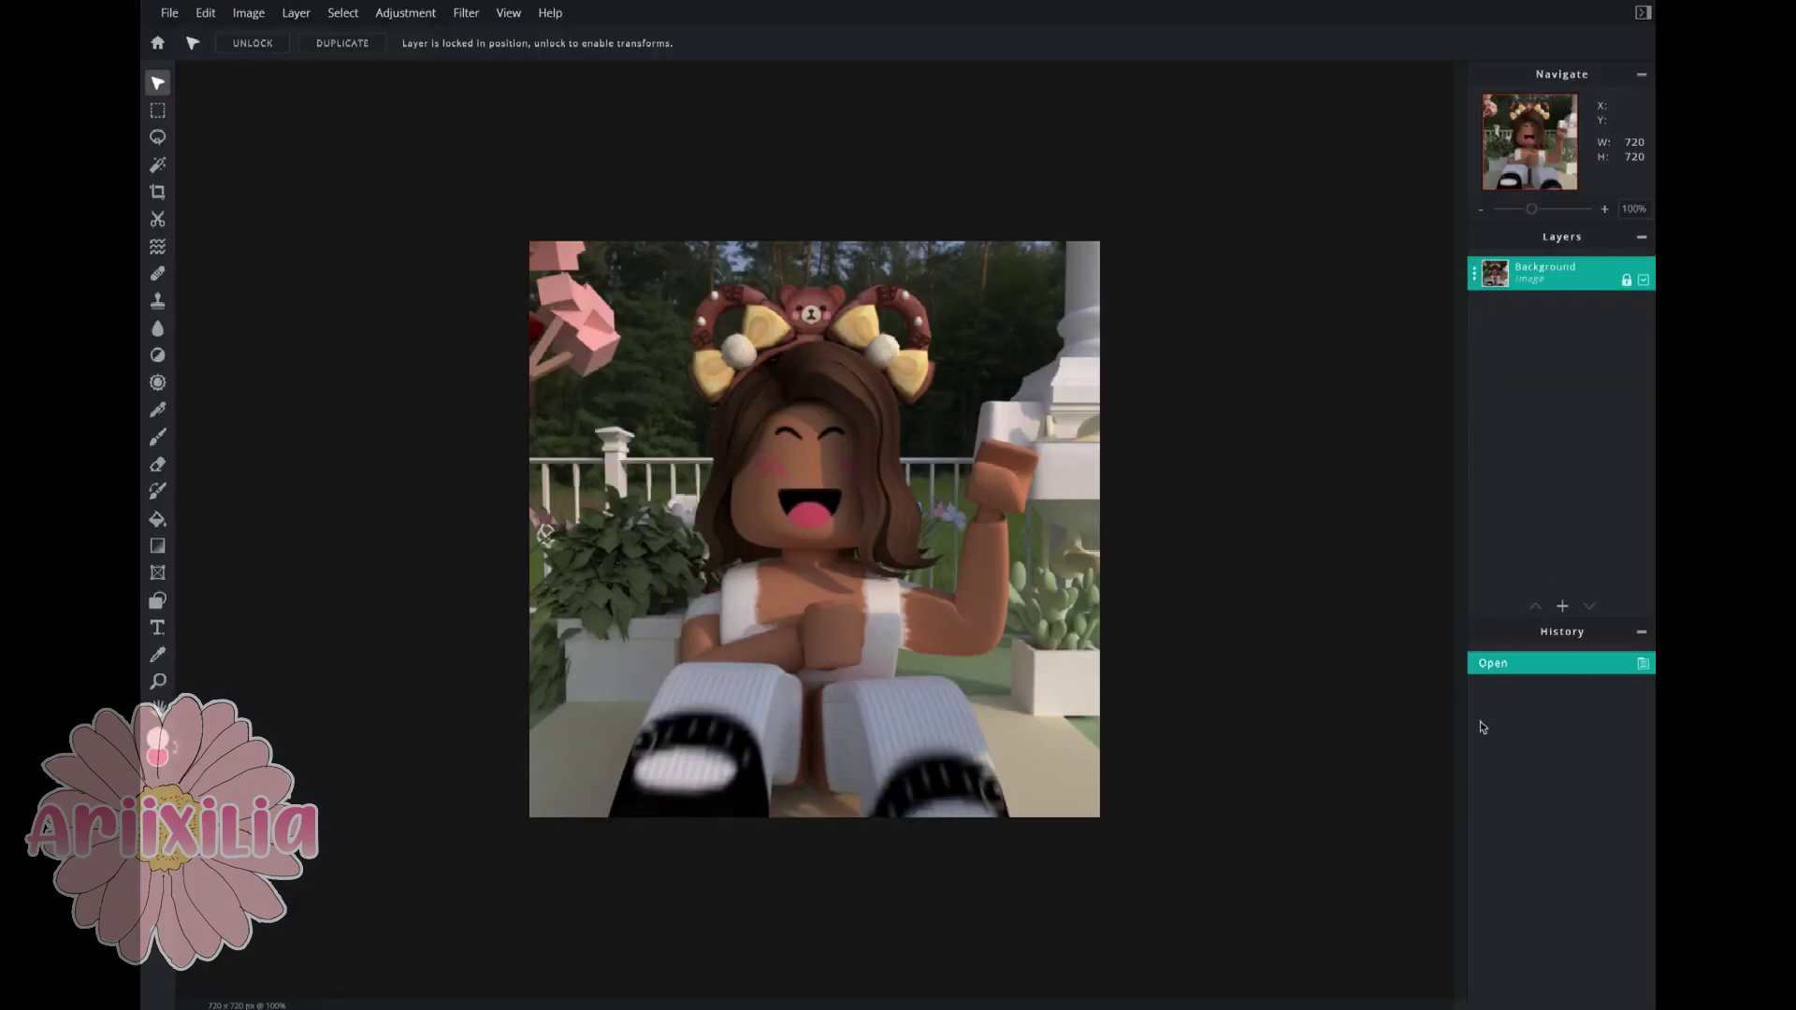
# Examine the Roblox character image at several zoom levels, from the whole picture to a close-up of the face
pyautogui.scroll(-5, 749, 535)
pyautogui.scroll(5, 749, 535)
pyautogui.scroll(-2, 749, 535)
pyautogui.scroll(5, 749, 535)
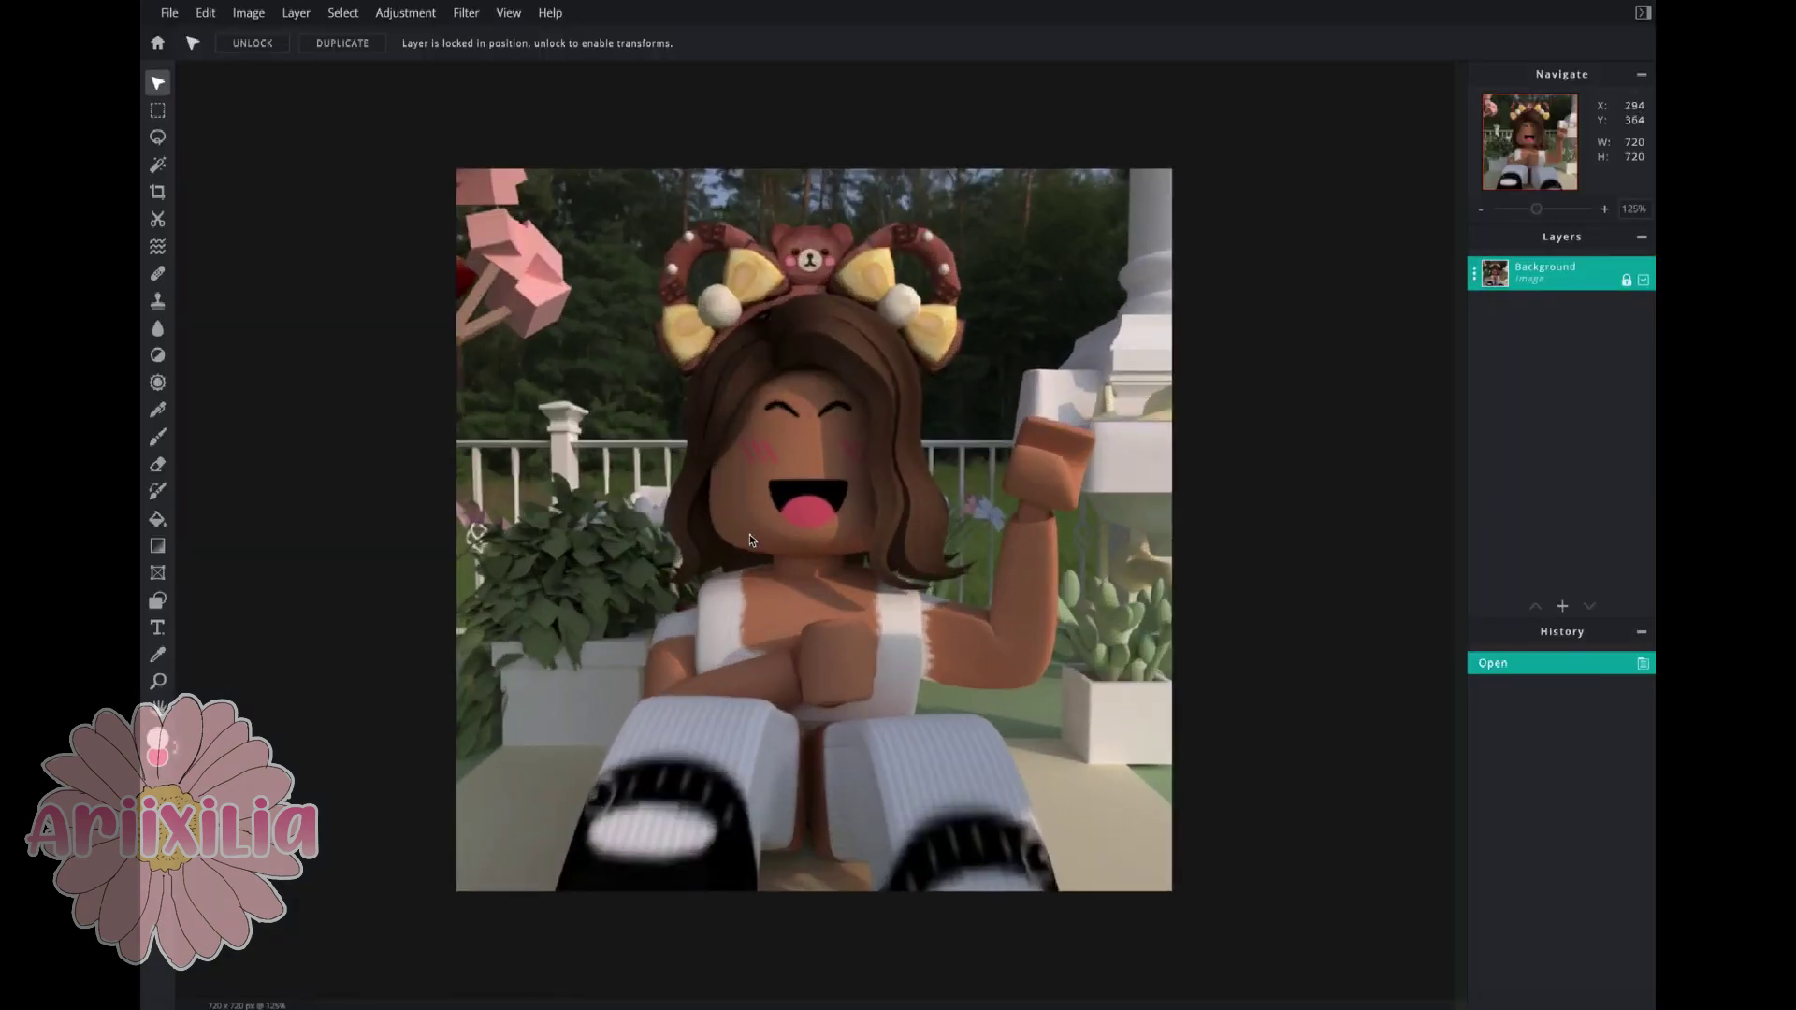
pyautogui.scroll(-1, 749, 540)
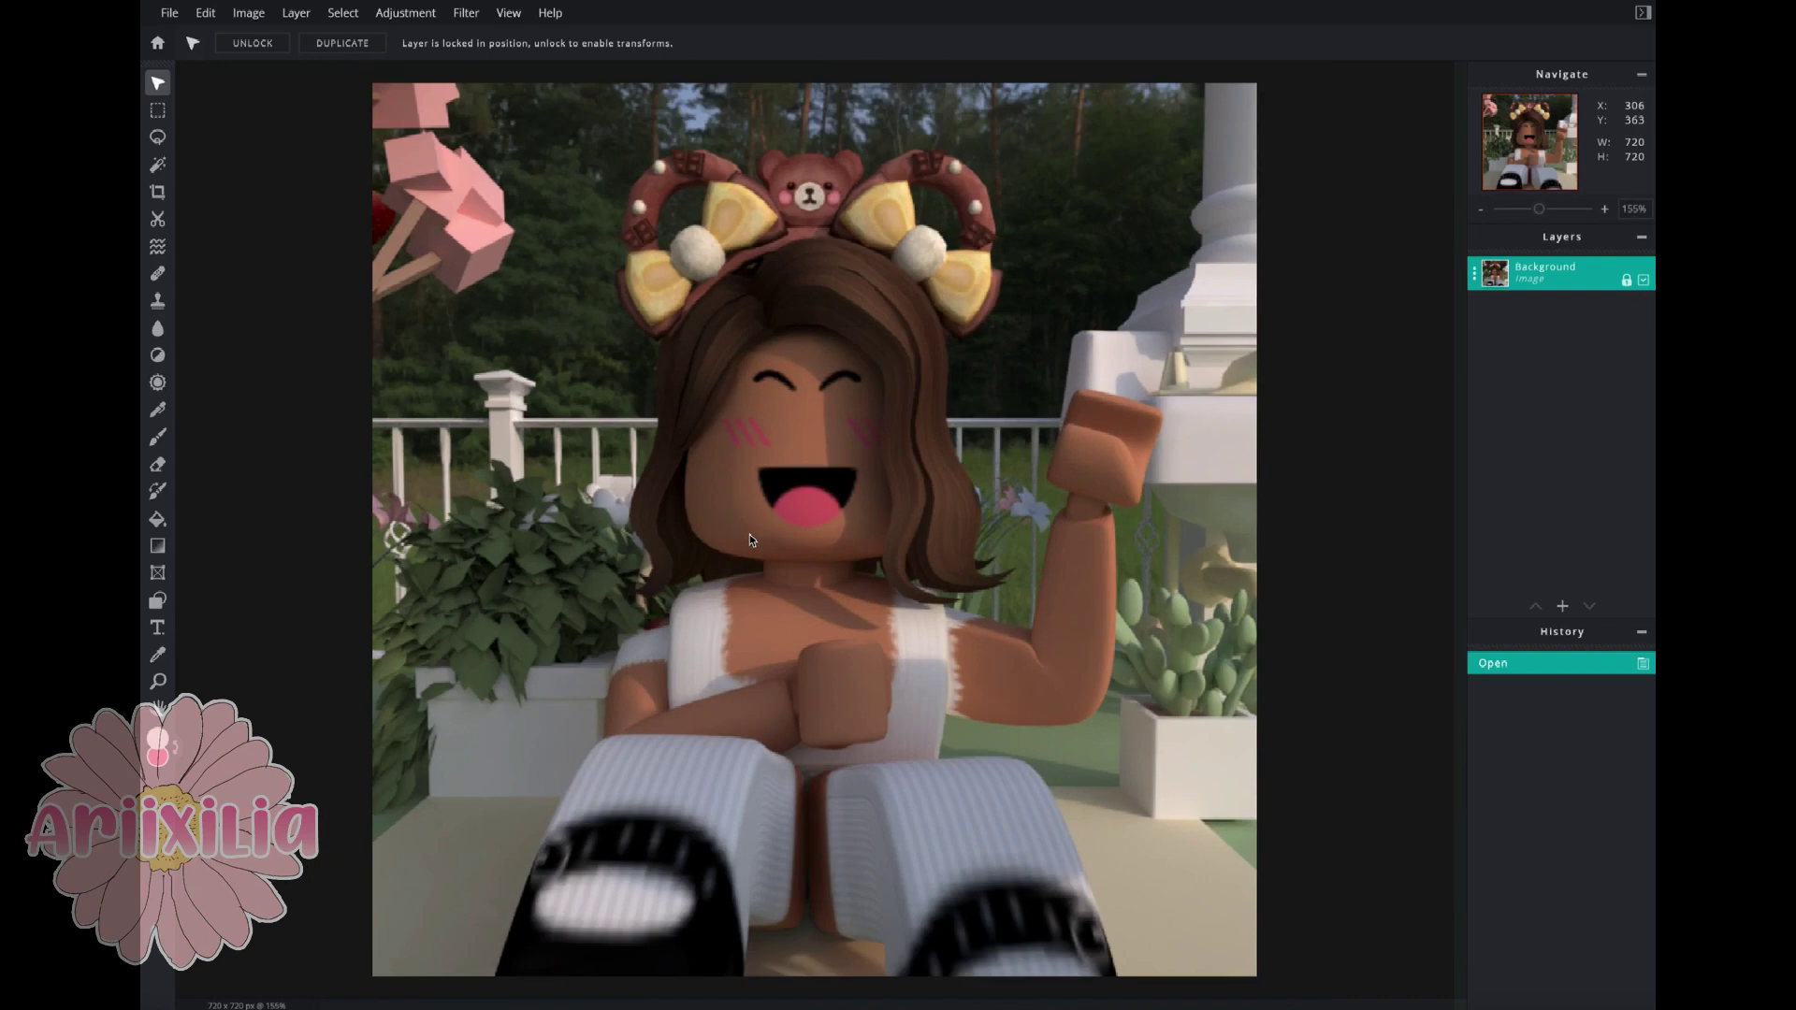
pyautogui.scroll(-10, 776, 508)
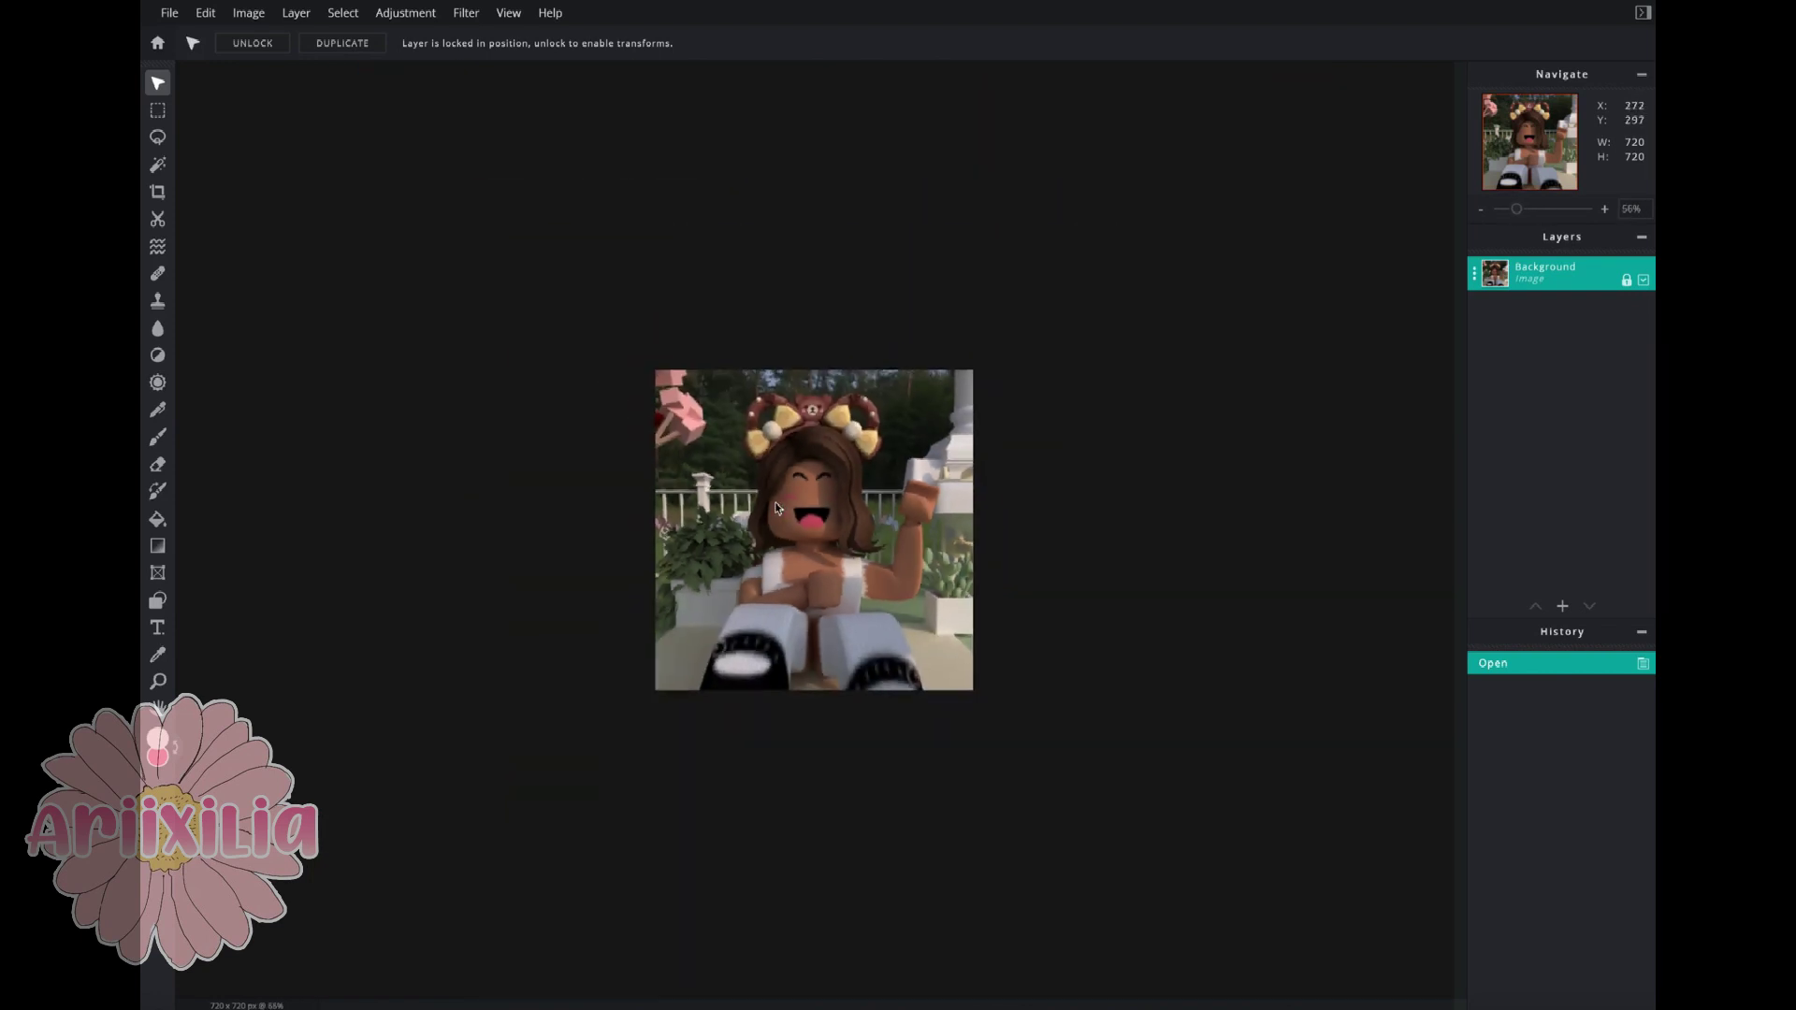
pyautogui.scroll(8, 775, 508)
pyautogui.scroll(15, 775, 508)
pyautogui.scroll(-12, 775, 508)
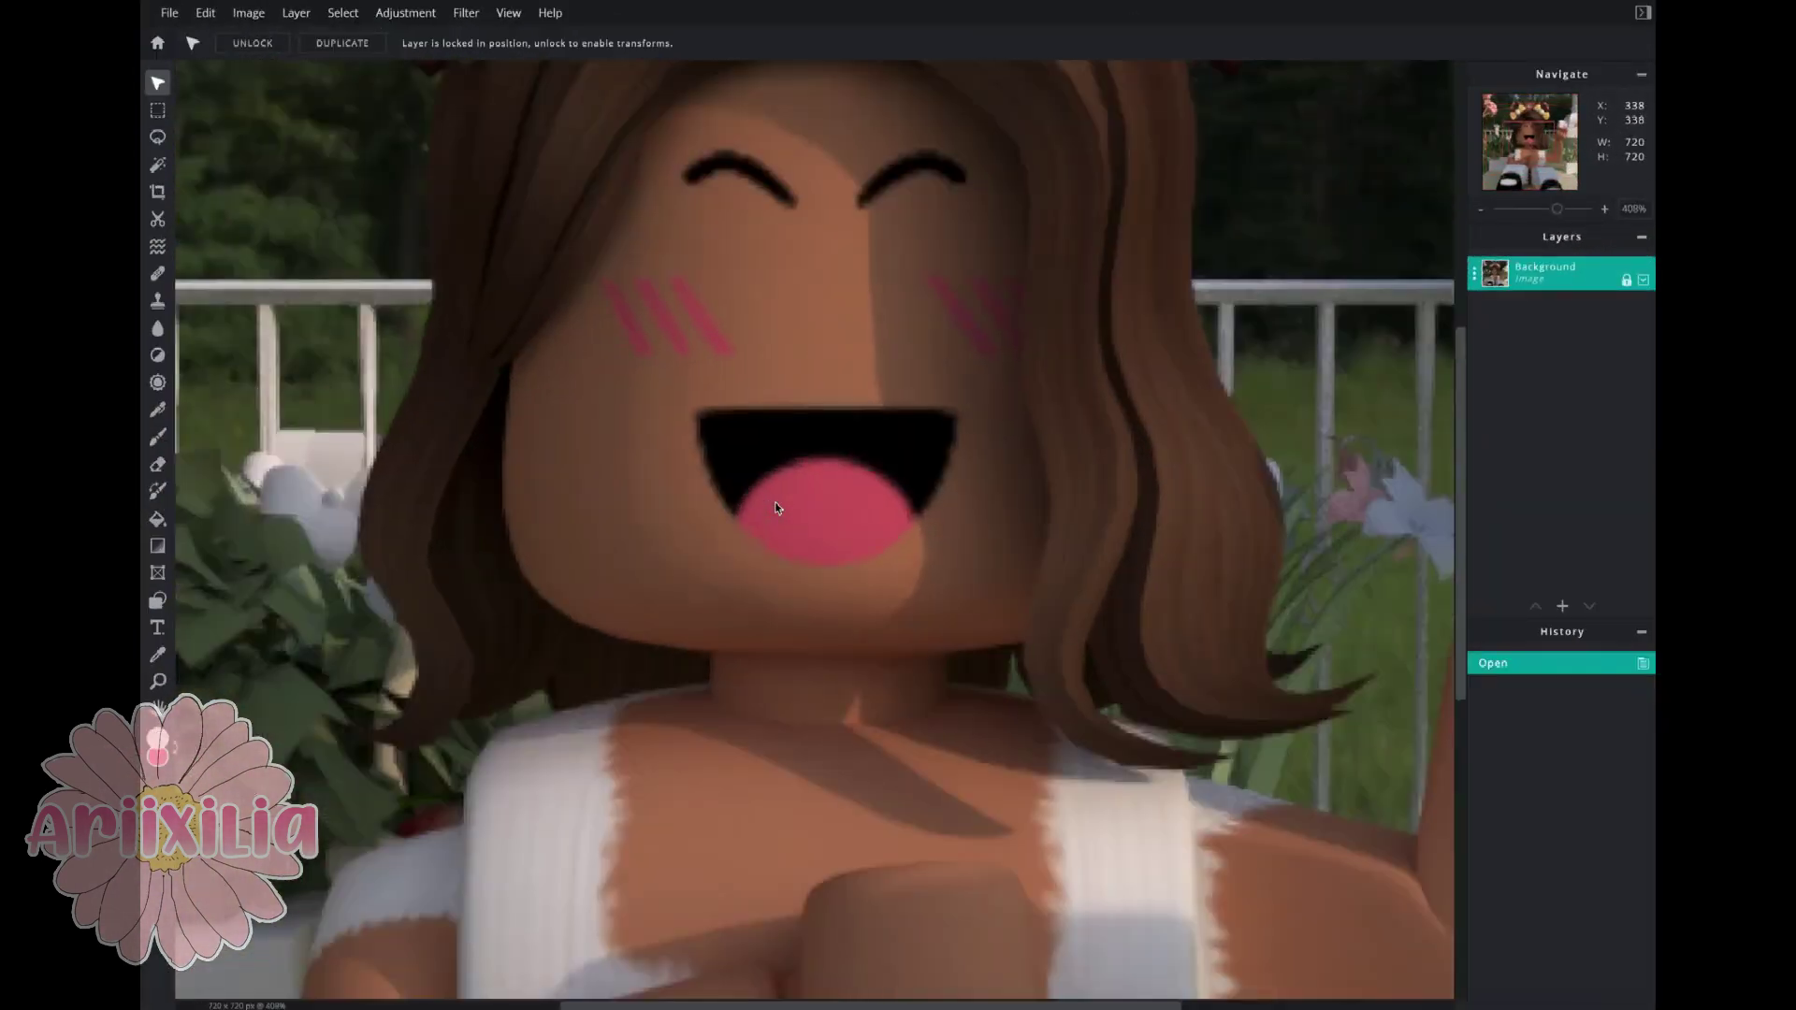
pyautogui.scroll(-5, 776, 508)
pyautogui.scroll(5, 775, 508)
pyautogui.scroll(-3, 775, 508)
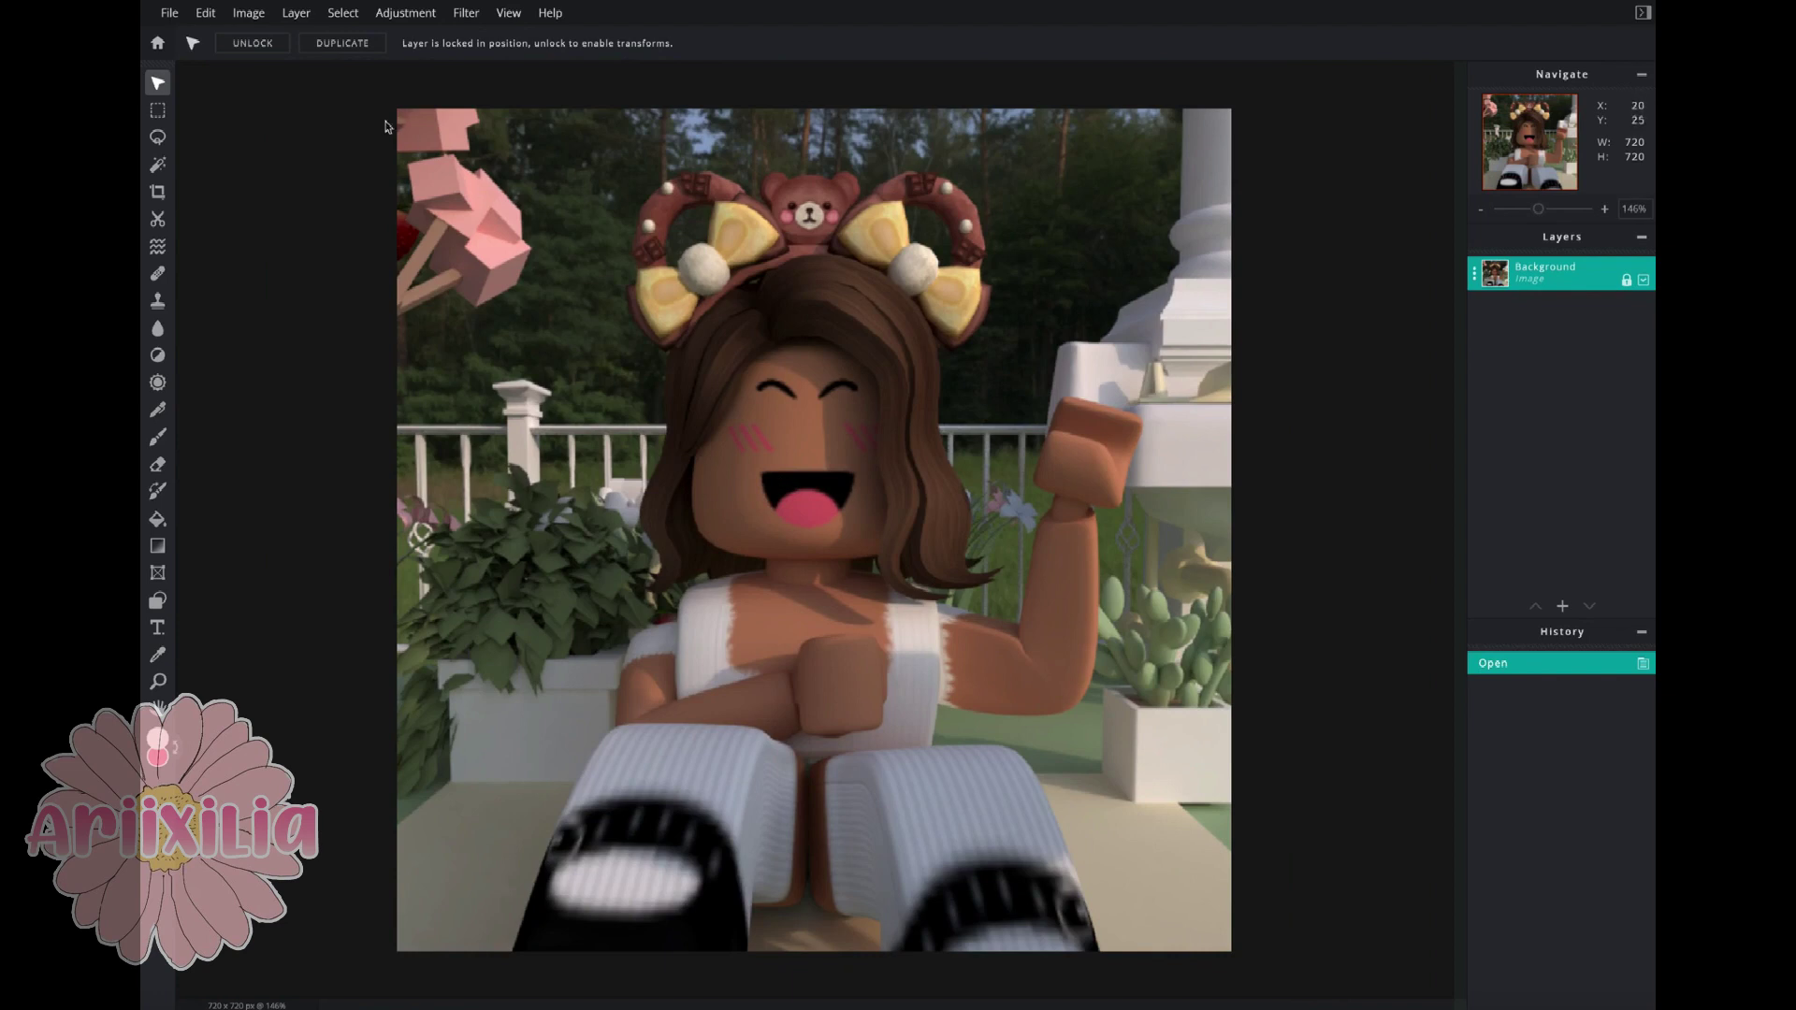
# Brighten the character image and adjust its contrast with Brightness & contrast
pyautogui.click(403, 15)
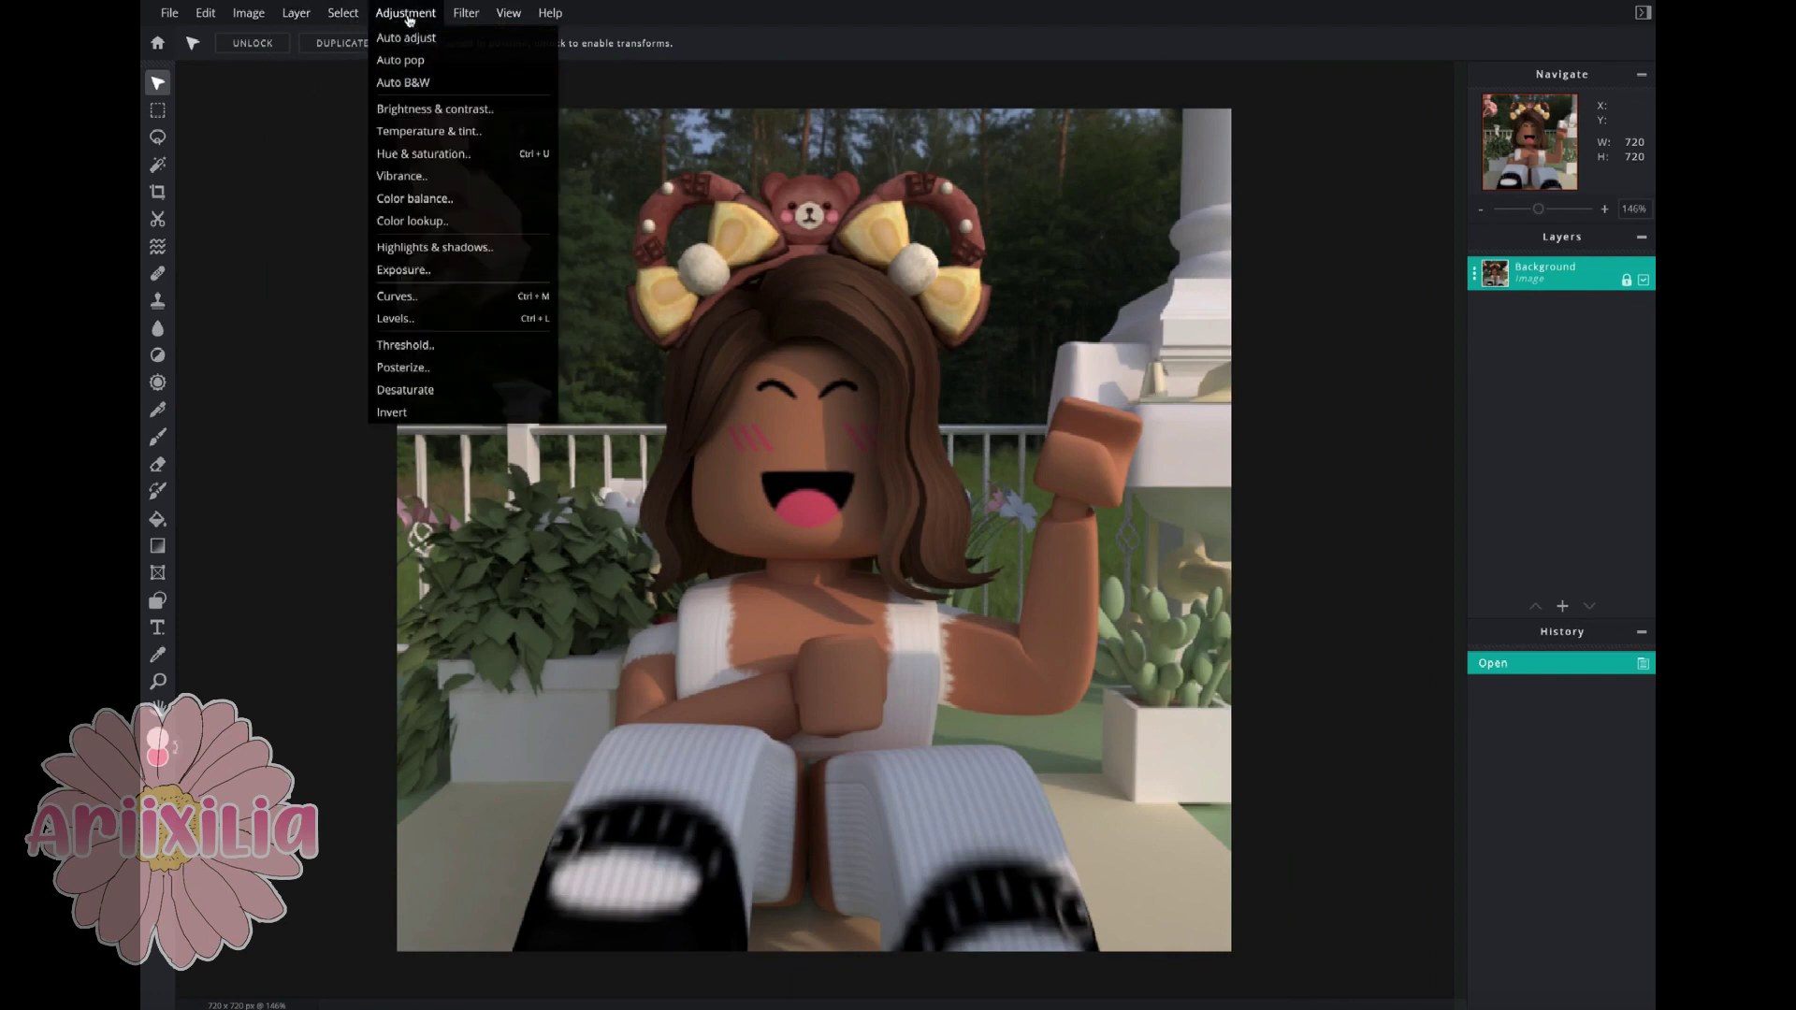
pyautogui.click(434, 108)
pyautogui.moveTo(899, 526); pyautogui.dragTo(954, 525)
pyautogui.moveTo(899, 579); pyautogui.dragTo(889, 527)
pyautogui.click(1017, 626)
# Apply a Temperature & tint adjustment with temperature 1 and tint -8
pyautogui.click(465, 13)
pyautogui.moveTo(405, 13)
pyautogui.click(433, 131)
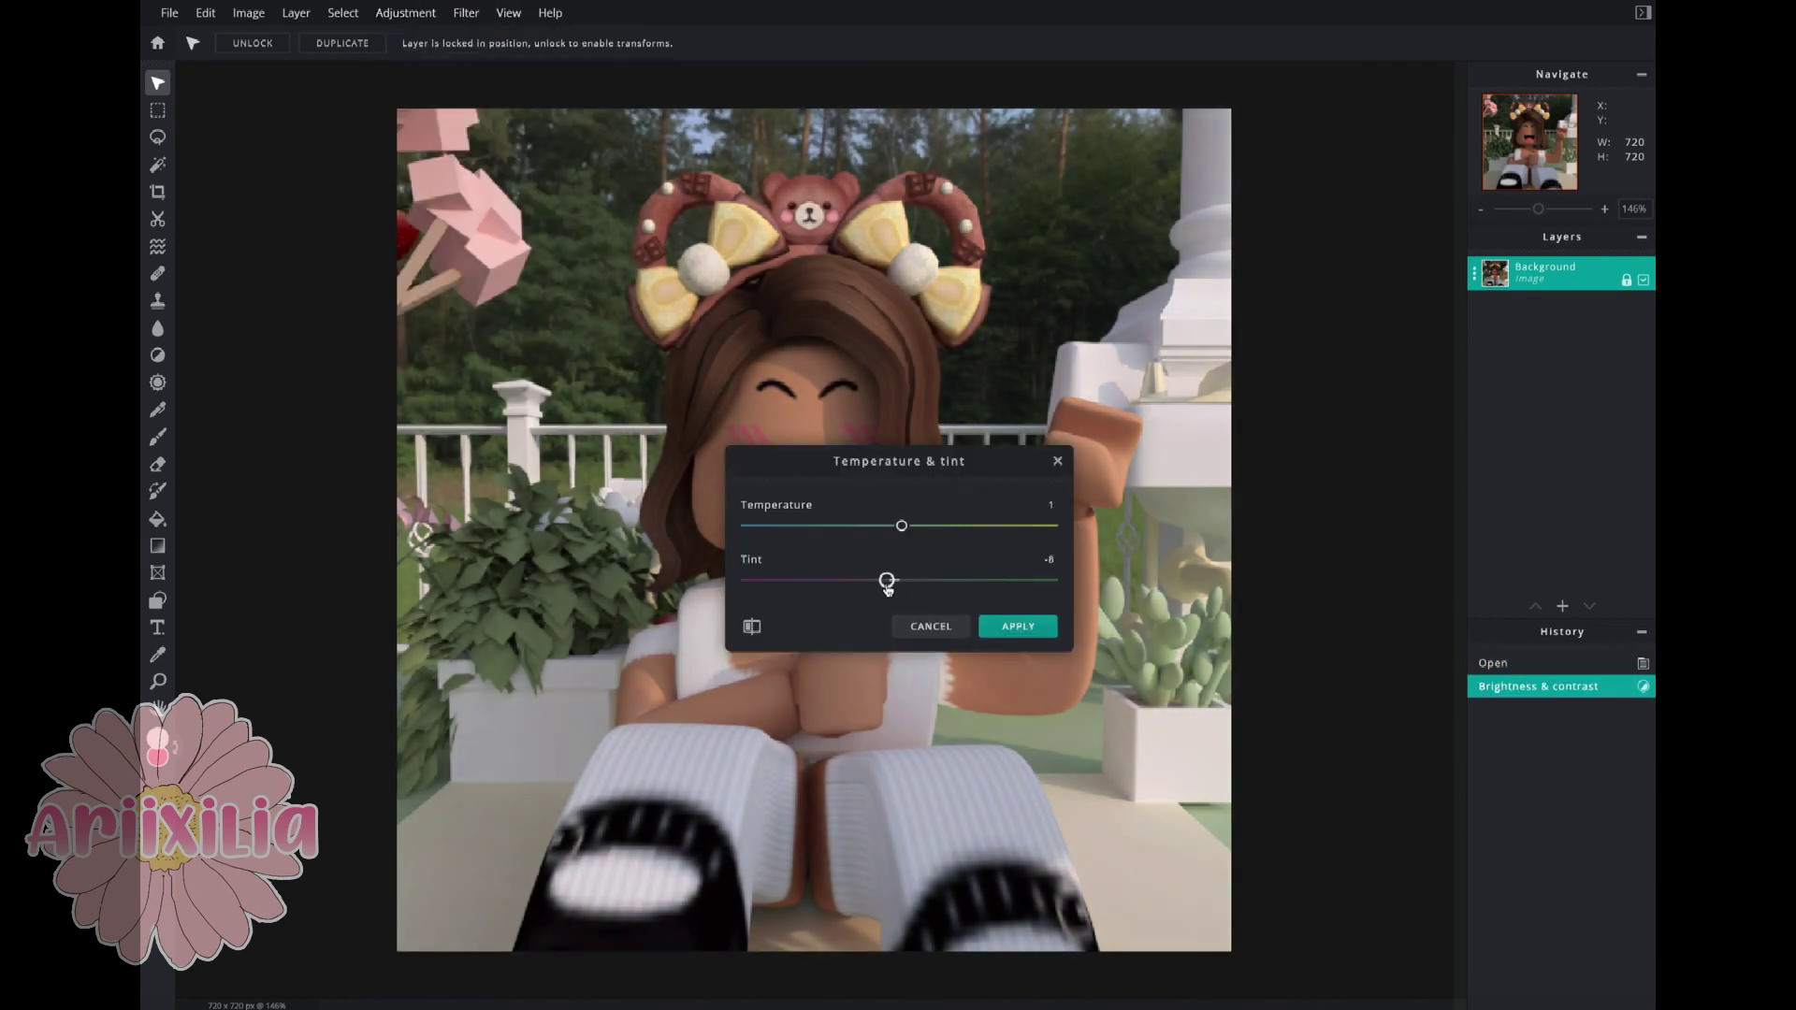
pyautogui.press('Return')
# Apply a Vibrance adjustment, and a Hue & saturation adjustment with hue -9, saturation 3 and lightness 2
pyautogui.click(405, 12)
pyautogui.click(407, 174)
pyautogui.press('Return')
pyautogui.click(405, 13)
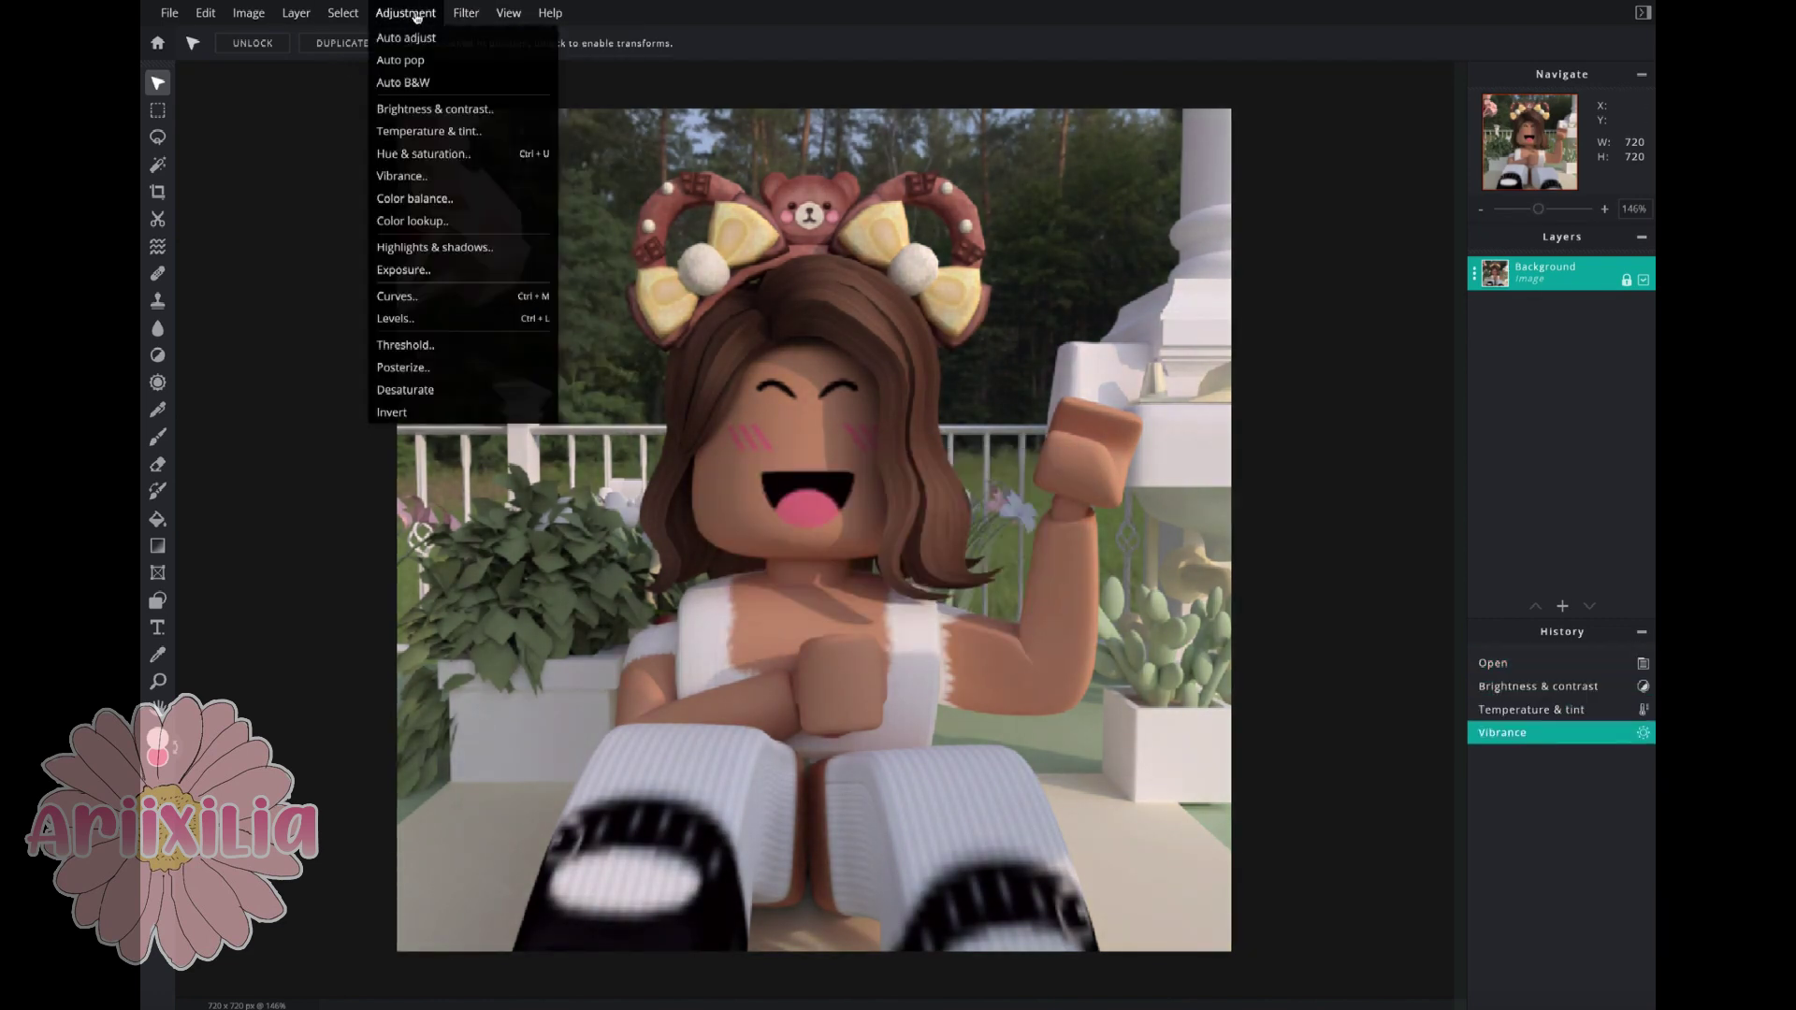
pyautogui.click(421, 152)
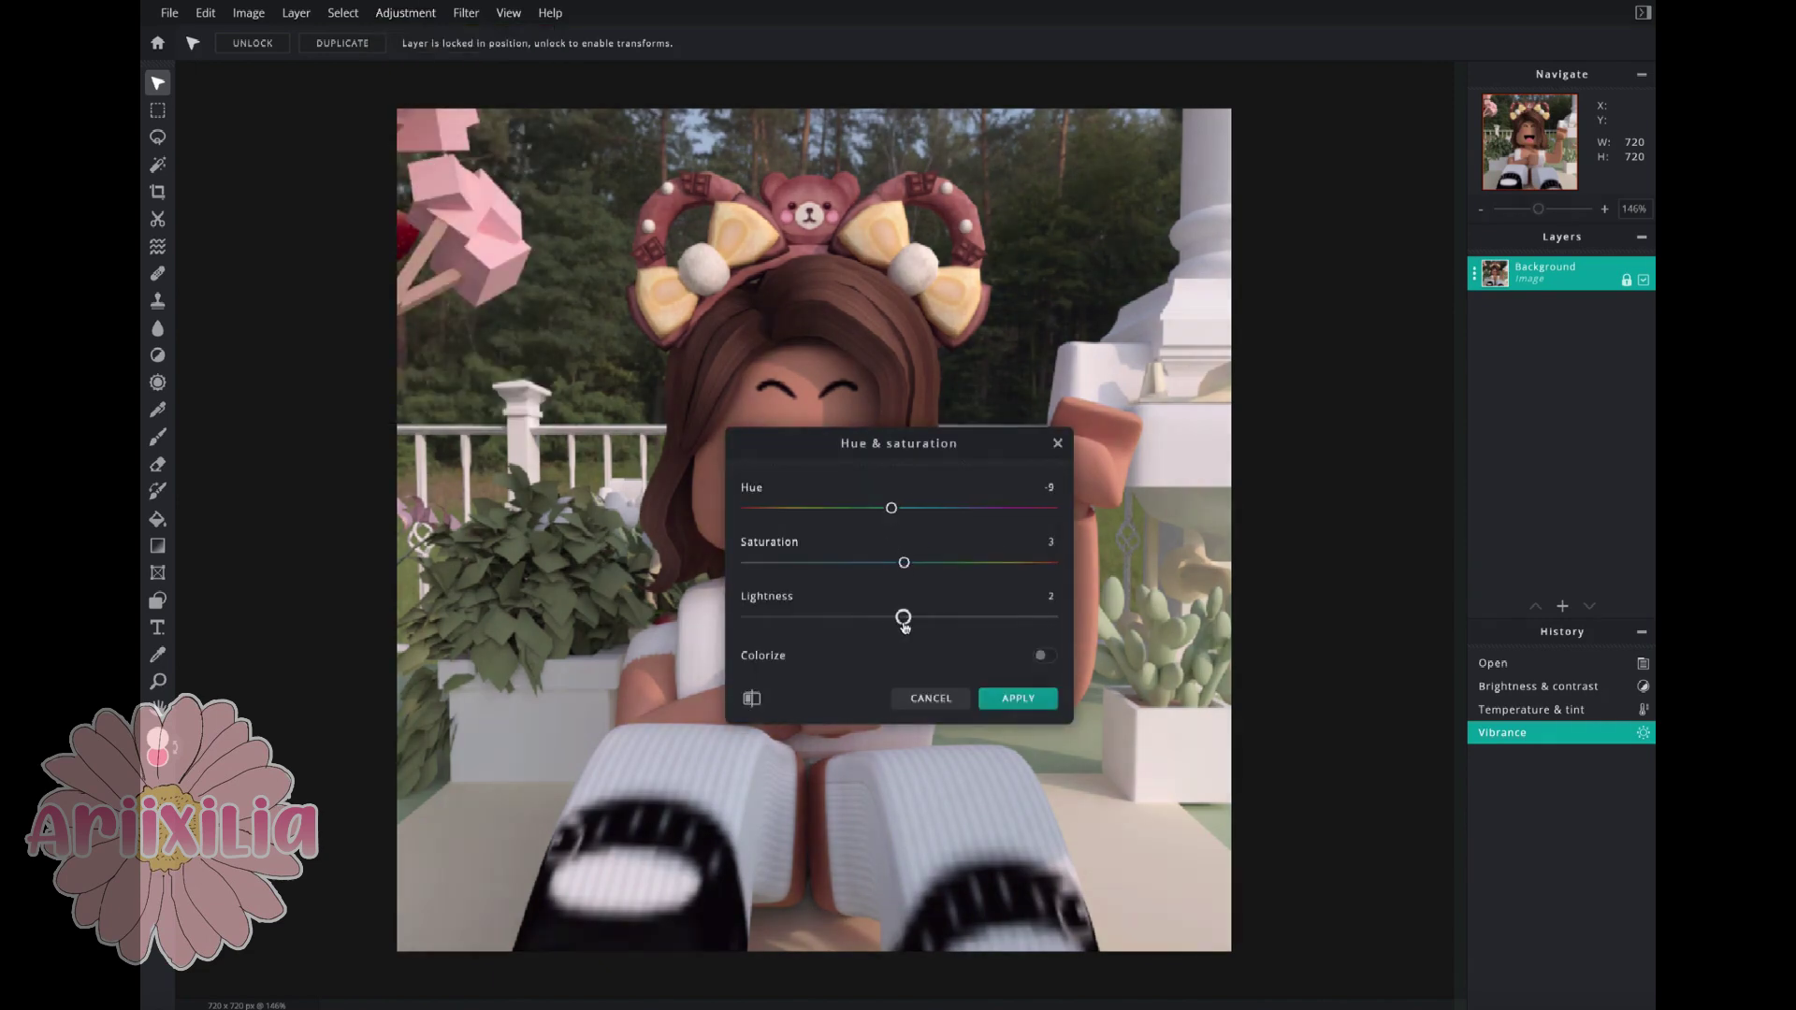
pyautogui.click(1018, 697)
# Apply a Highlights & shadows adjustment and an Exposure adjustment to the image
pyautogui.click(405, 12)
pyautogui.click(434, 246)
pyautogui.moveTo(912, 578); pyautogui.dragTo(878, 578)
pyautogui.click(1018, 624)
pyautogui.click(405, 12)
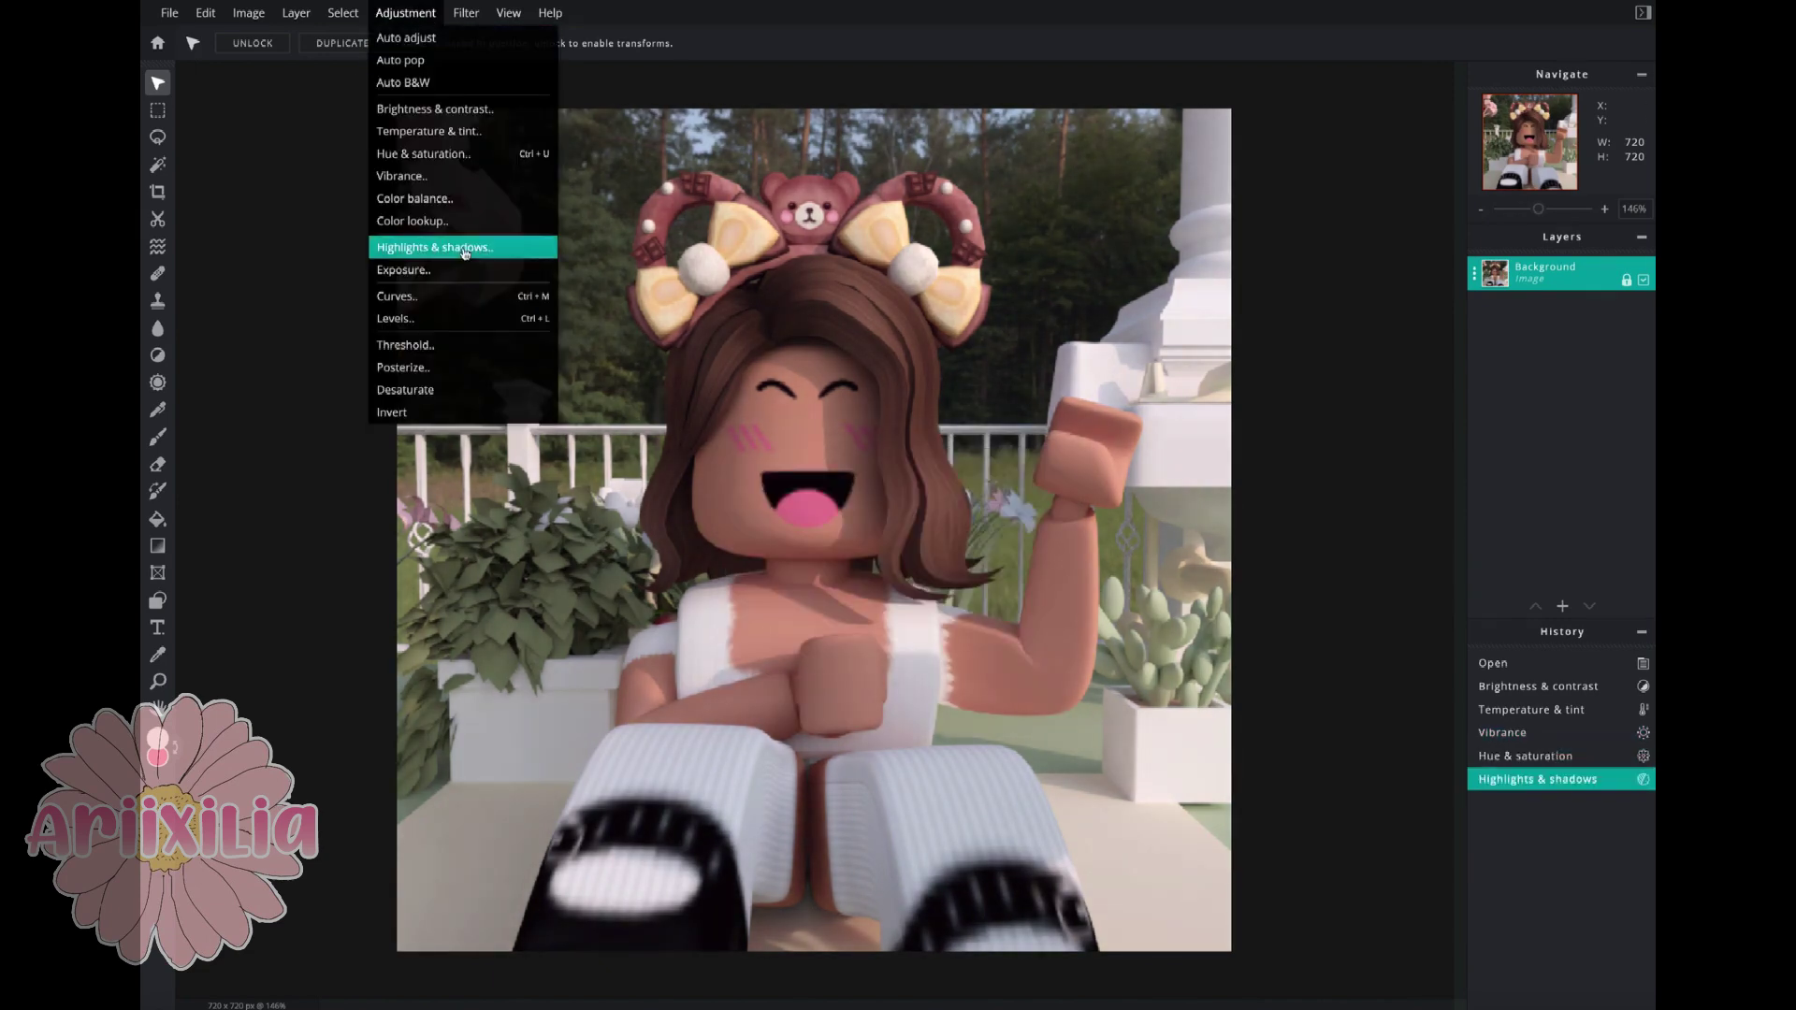
pyautogui.click(403, 270)
pyautogui.click(1019, 577)
# Apply Curves with the upper part of the red channel raised slightly and the blue channel fine-tuned, comparing before and after
pyautogui.click(405, 12)
pyautogui.click(397, 295)
pyautogui.moveTo(947, 444); pyautogui.dragTo(947, 434)
pyautogui.moveTo(877, 515); pyautogui.dragTo(869, 521)
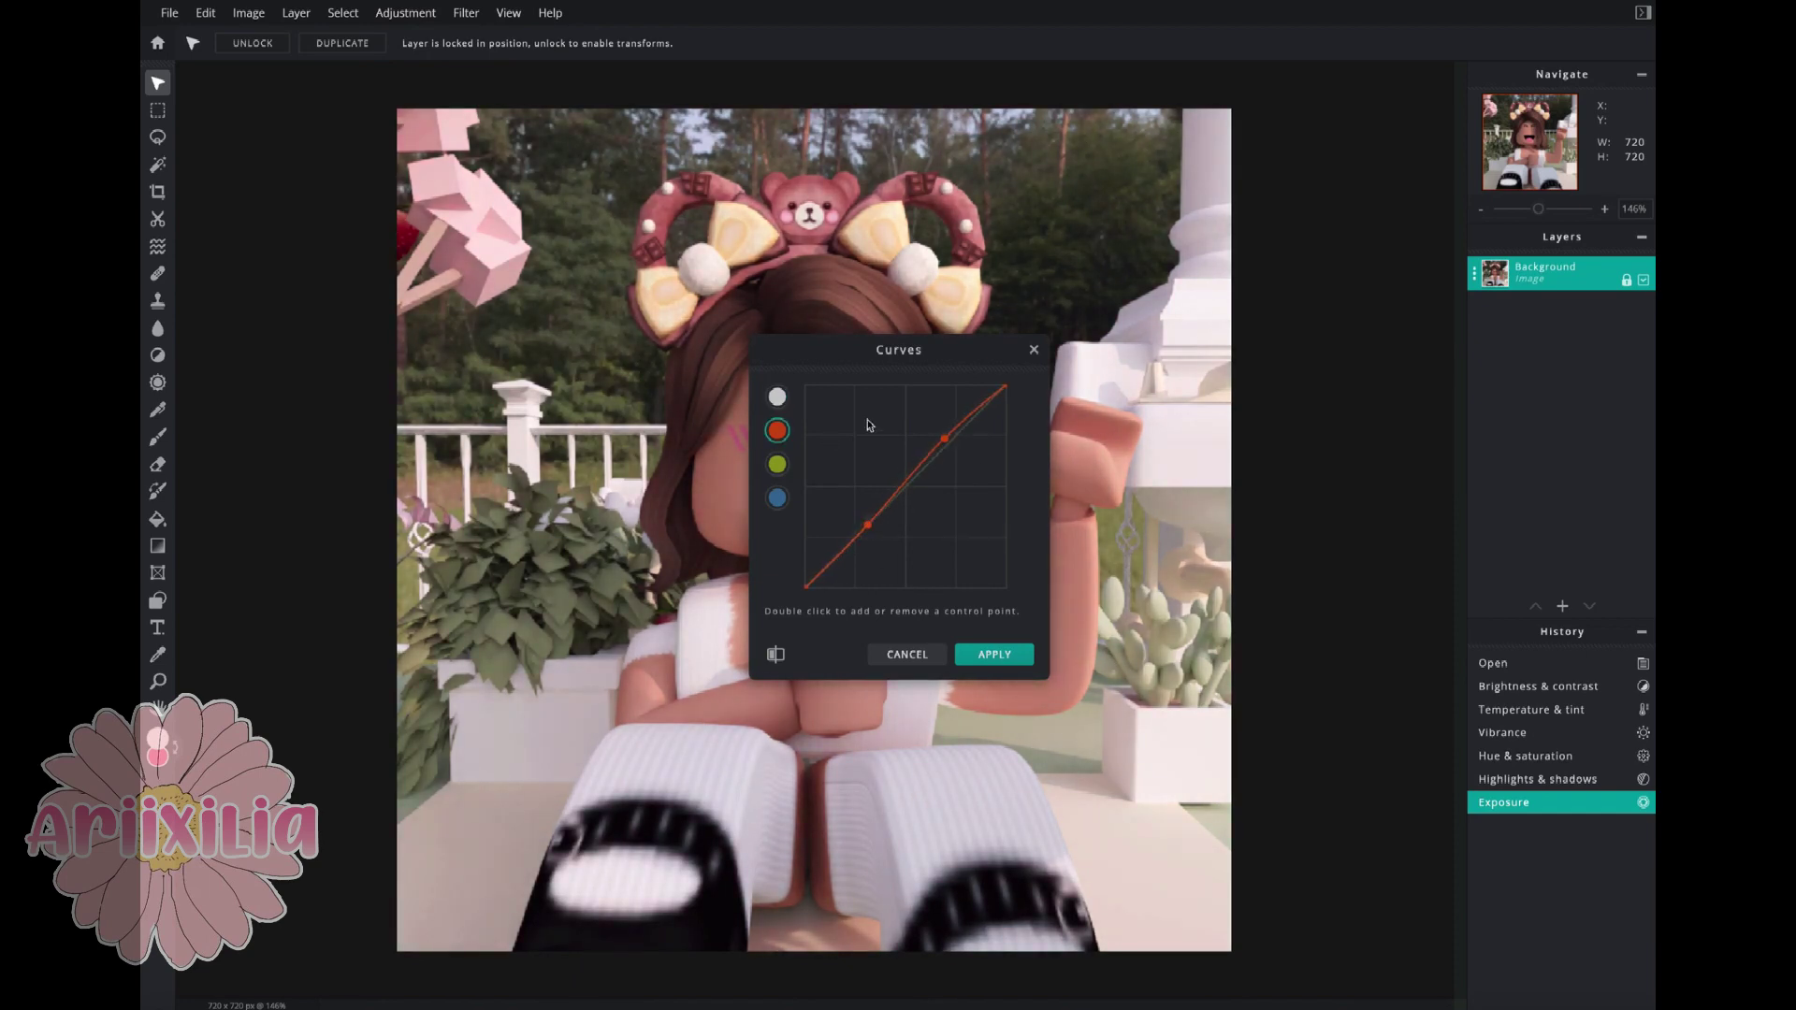
pyautogui.click(776, 464)
pyautogui.click(776, 498)
pyautogui.moveTo(863, 530); pyautogui.dragTo(870, 525)
pyautogui.click(992, 654)
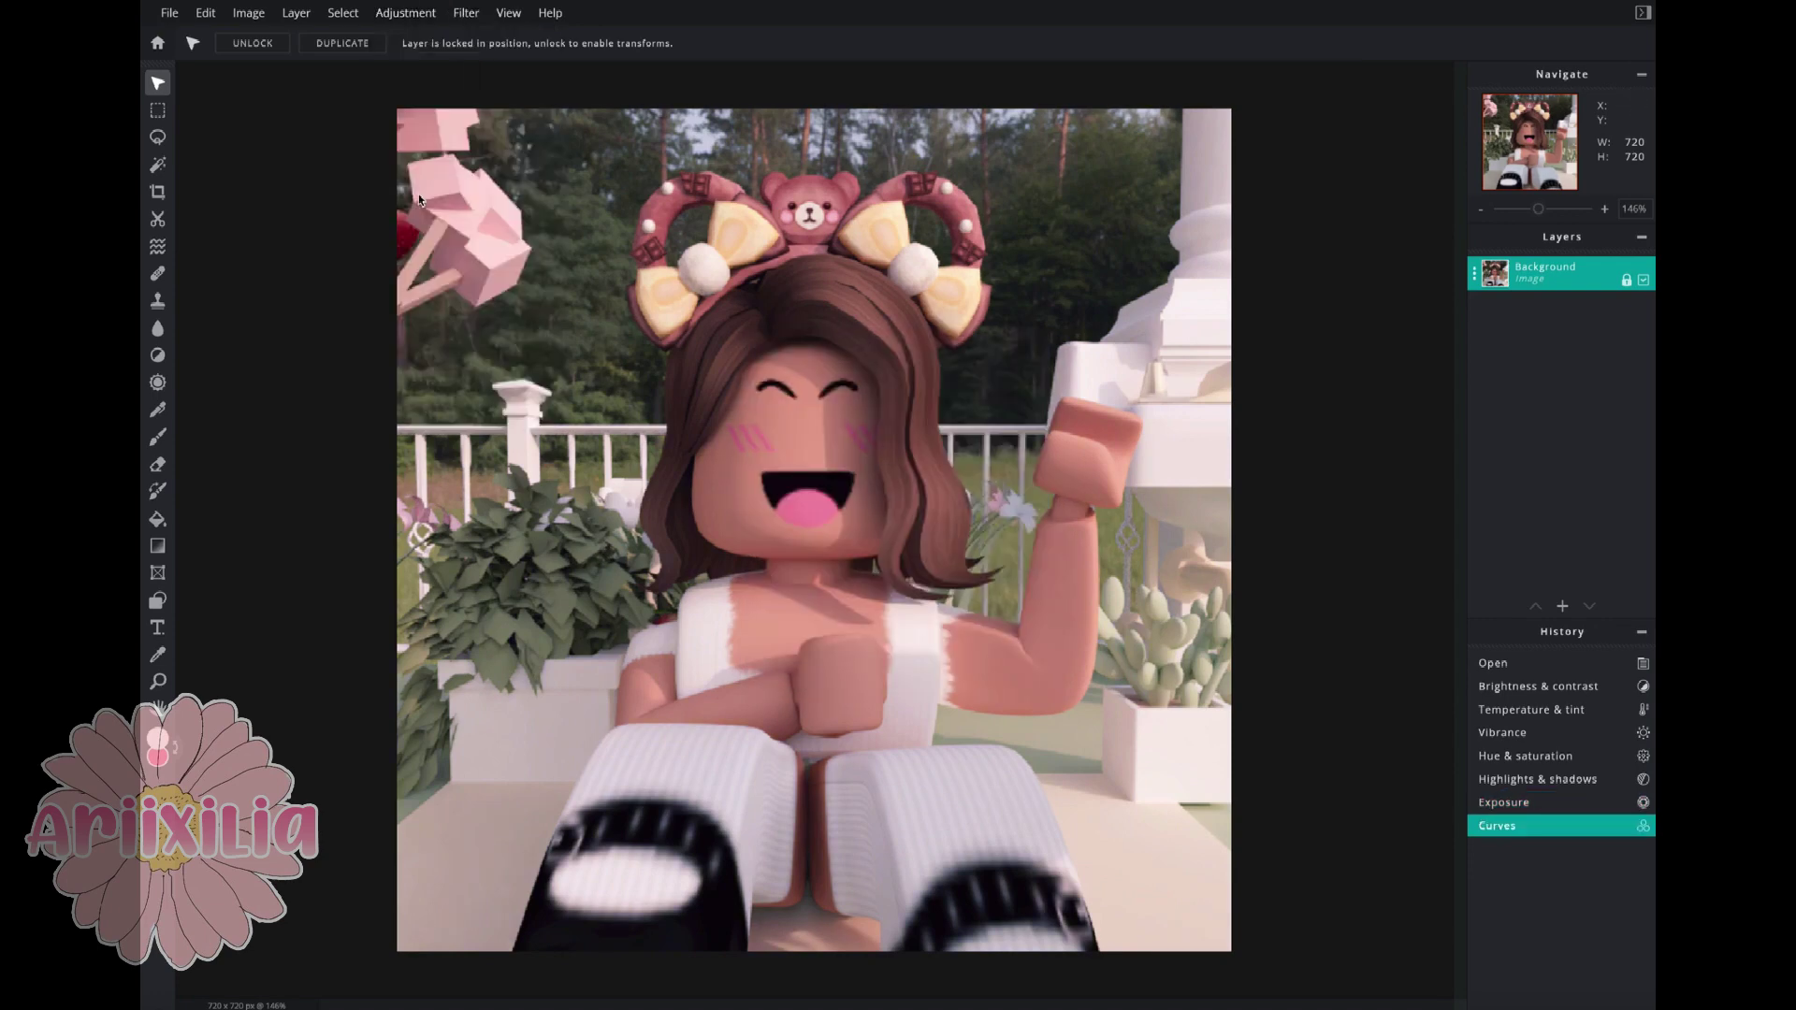
pyautogui.hotkey('ctrl', 'z')
pyautogui.hotkey('ctrl', 'shift', 'z')
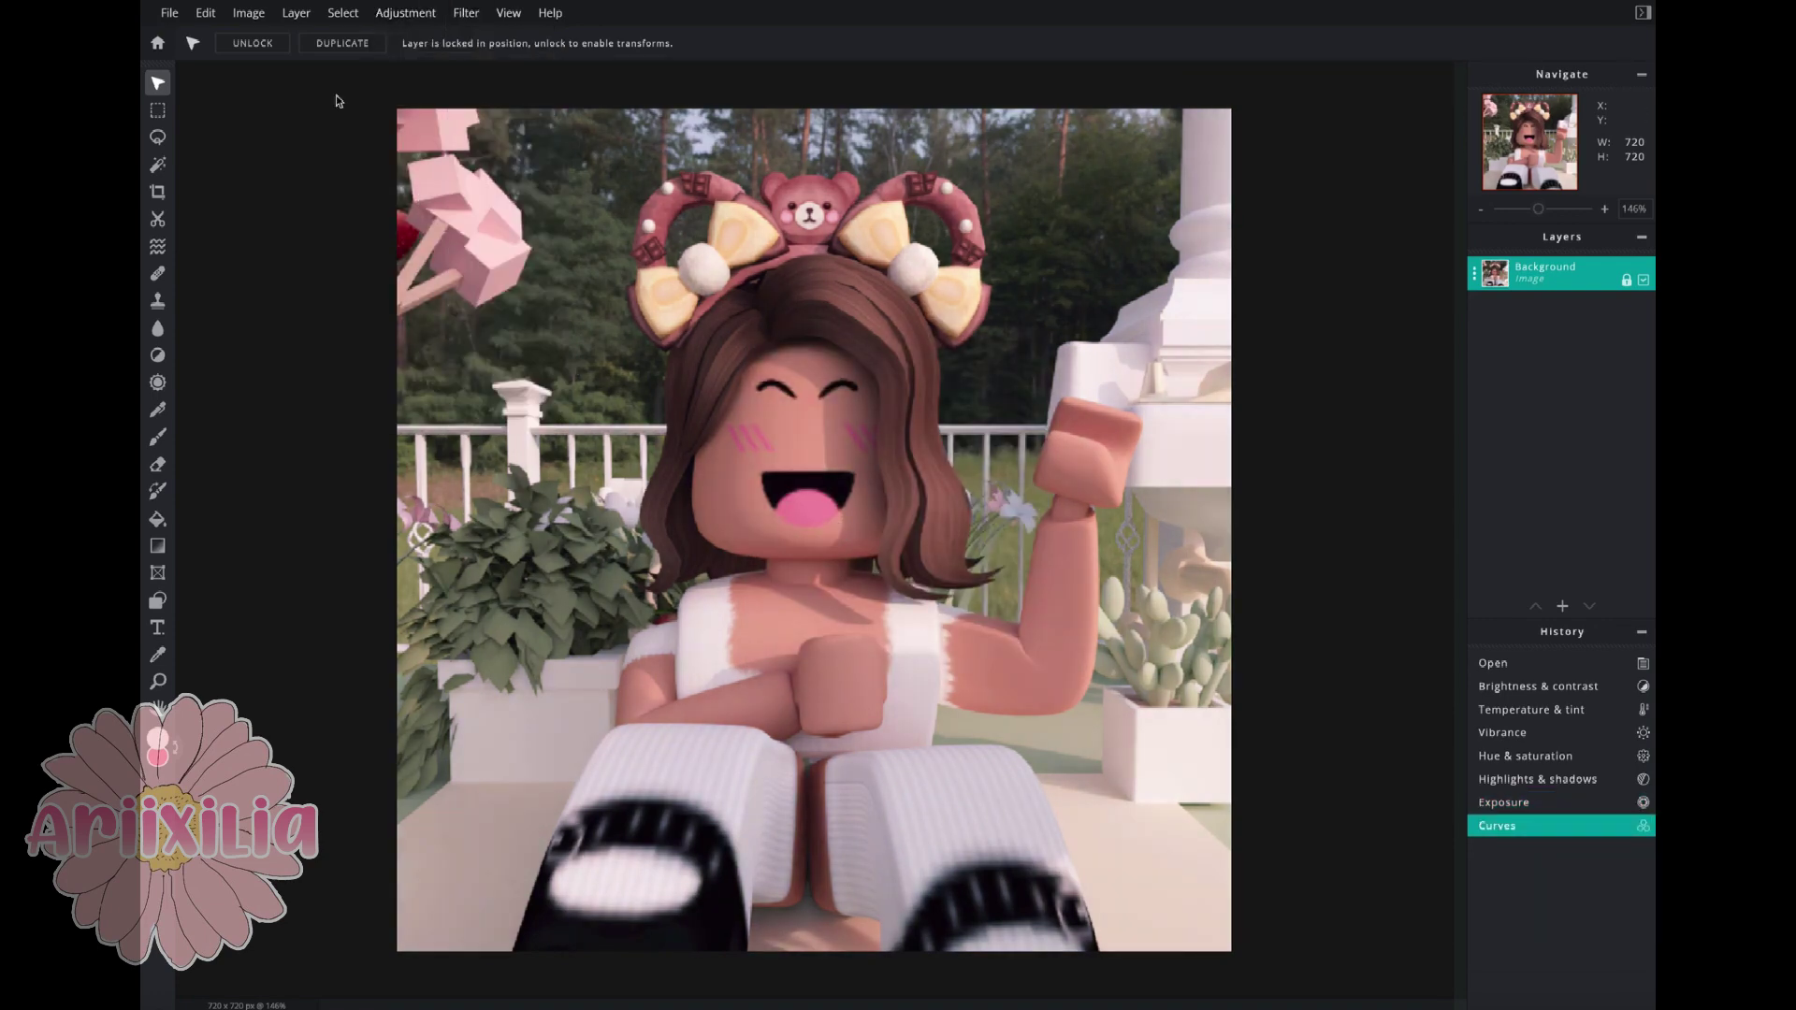
# Add a text layer reading "ariixilia" across the middle of the image
pyautogui.click(158, 629)
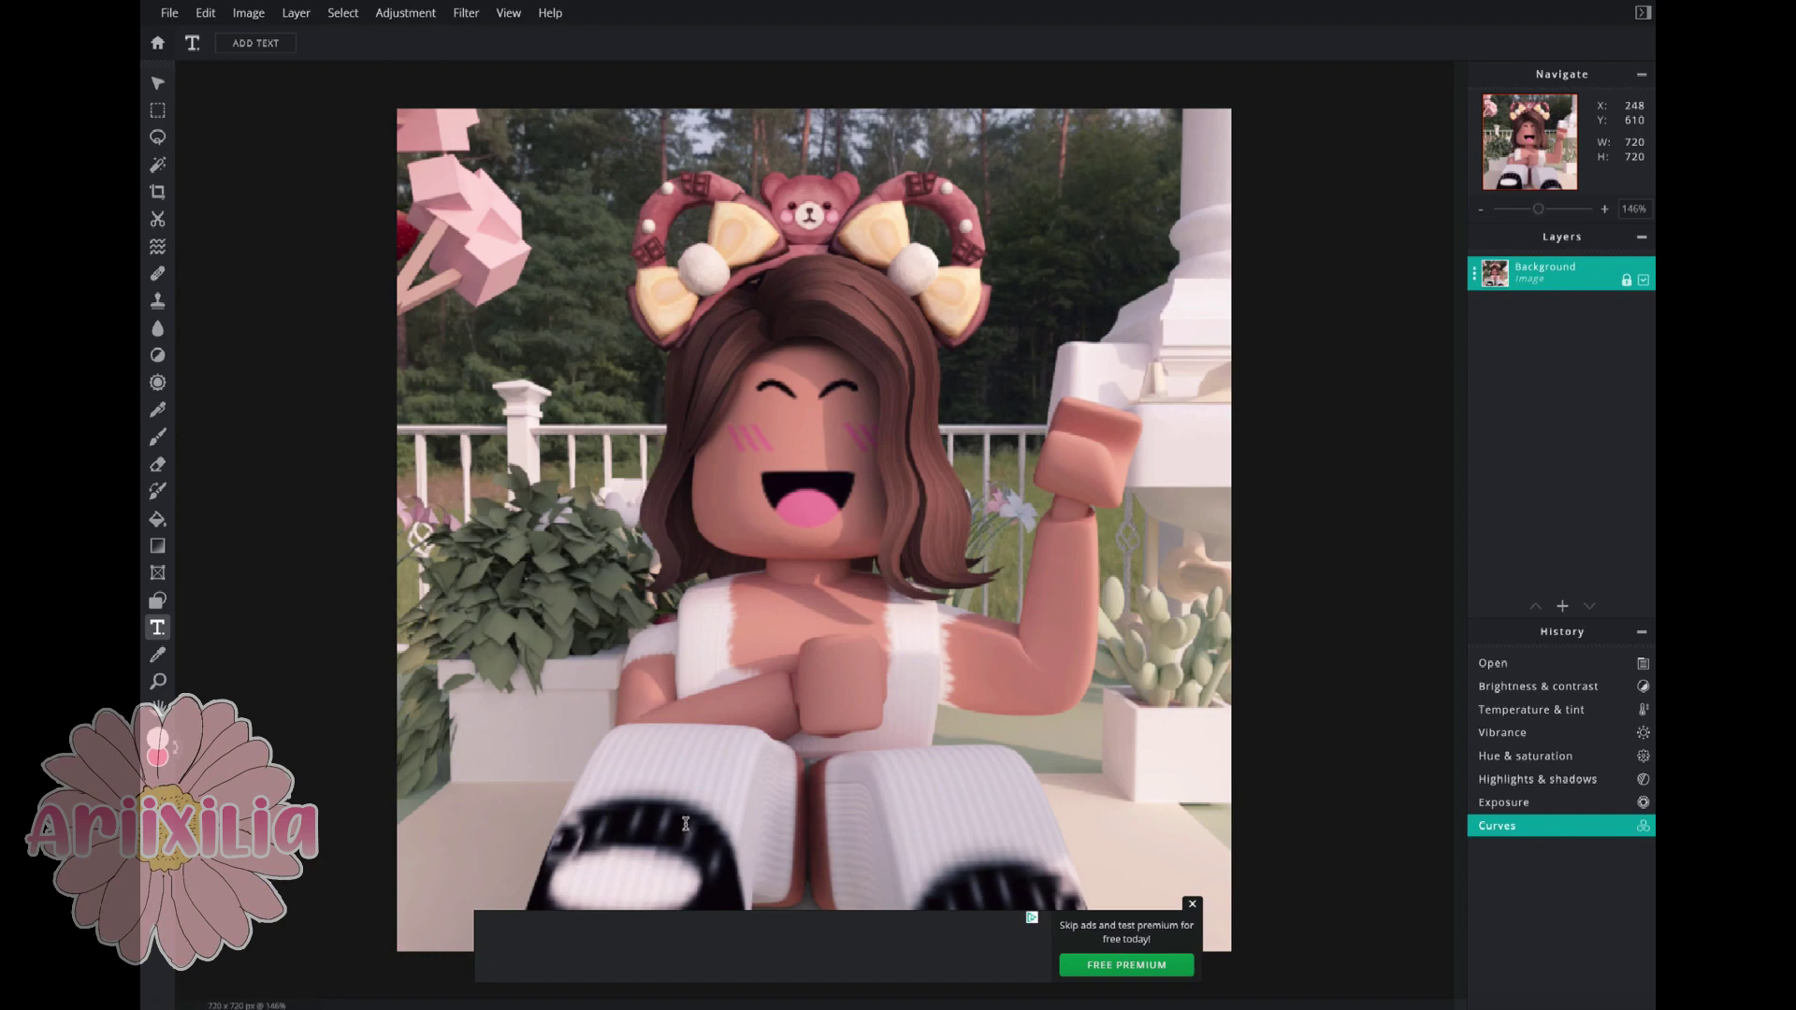
pyautogui.press('Delete')
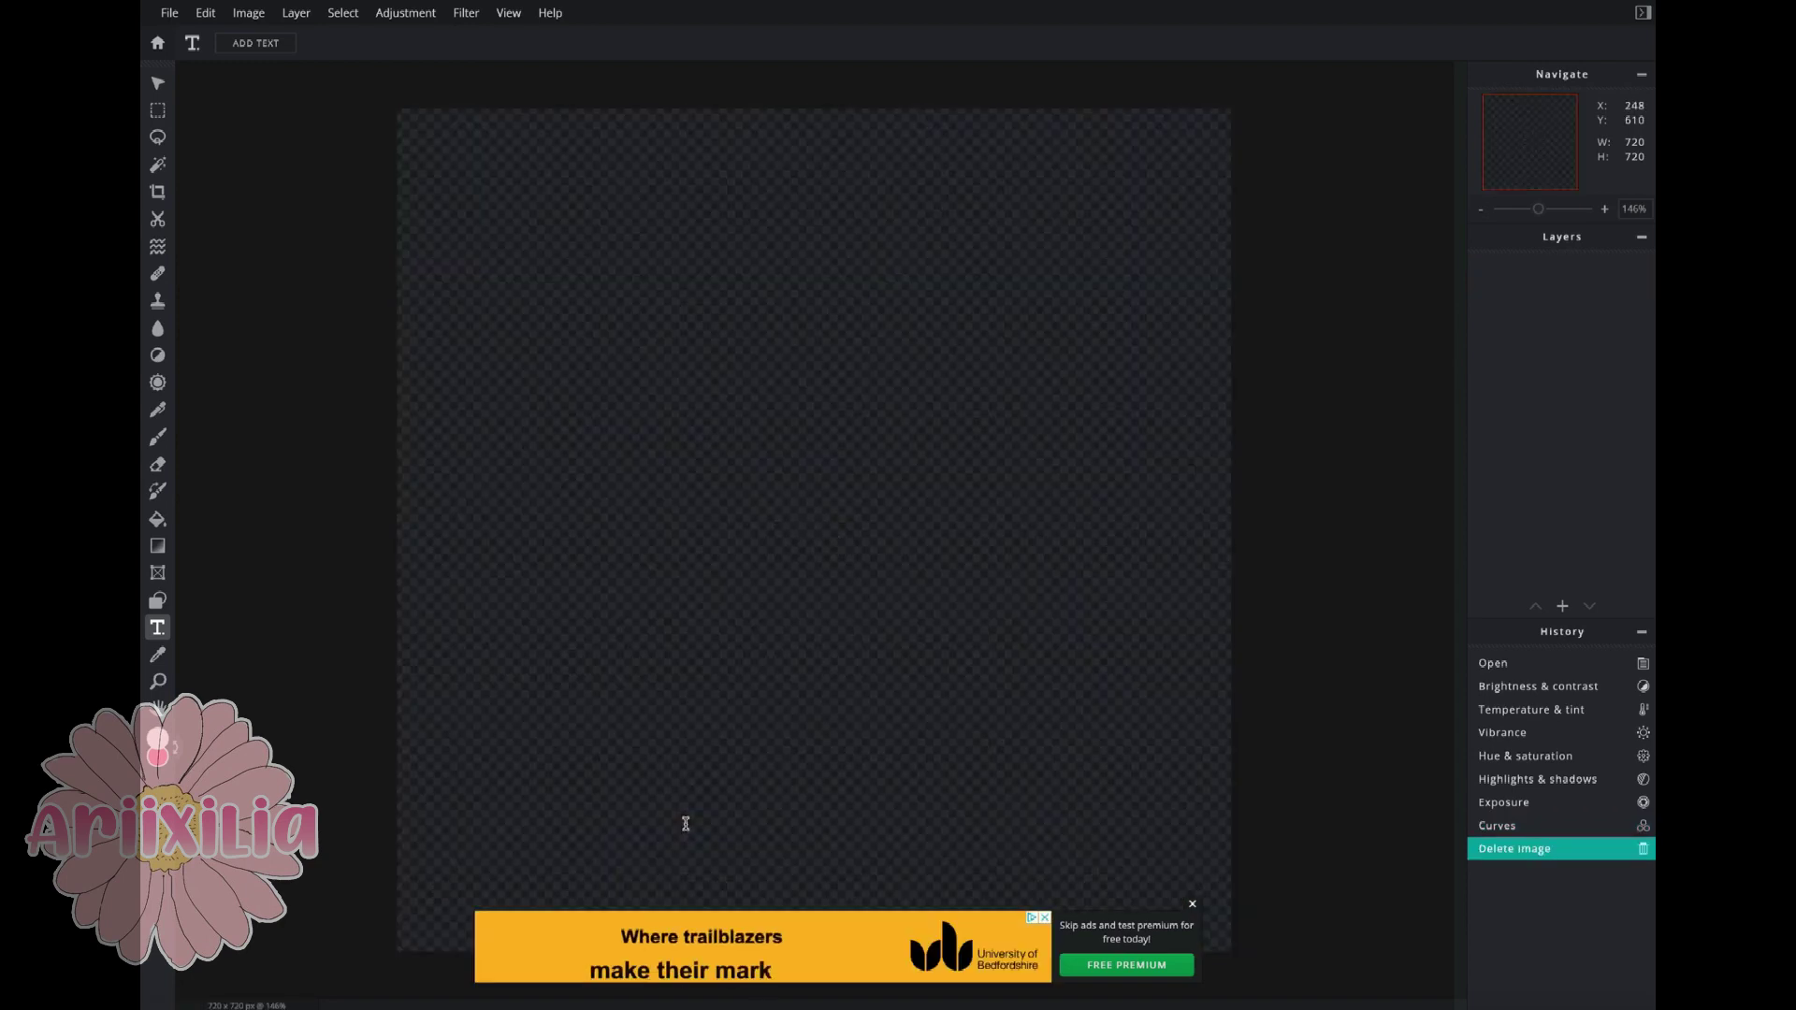
pyautogui.hotkey('ctrl', 'z')
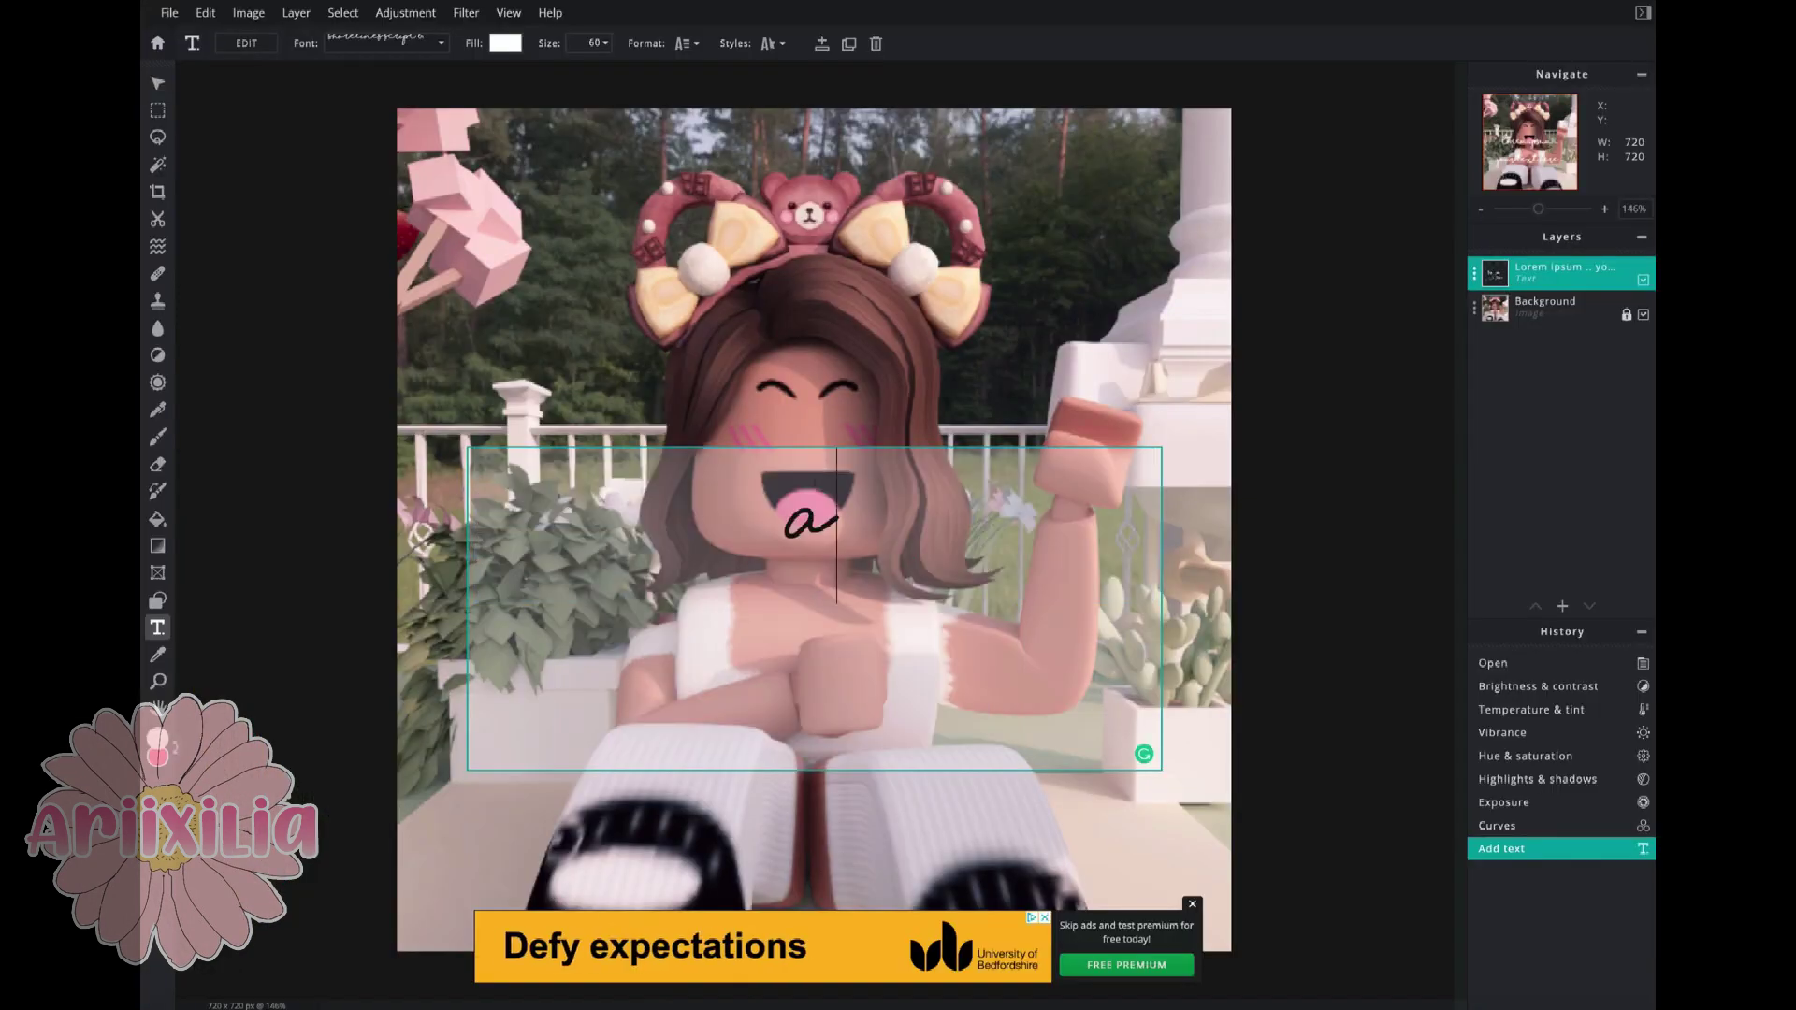
pyautogui.write('iixilia')
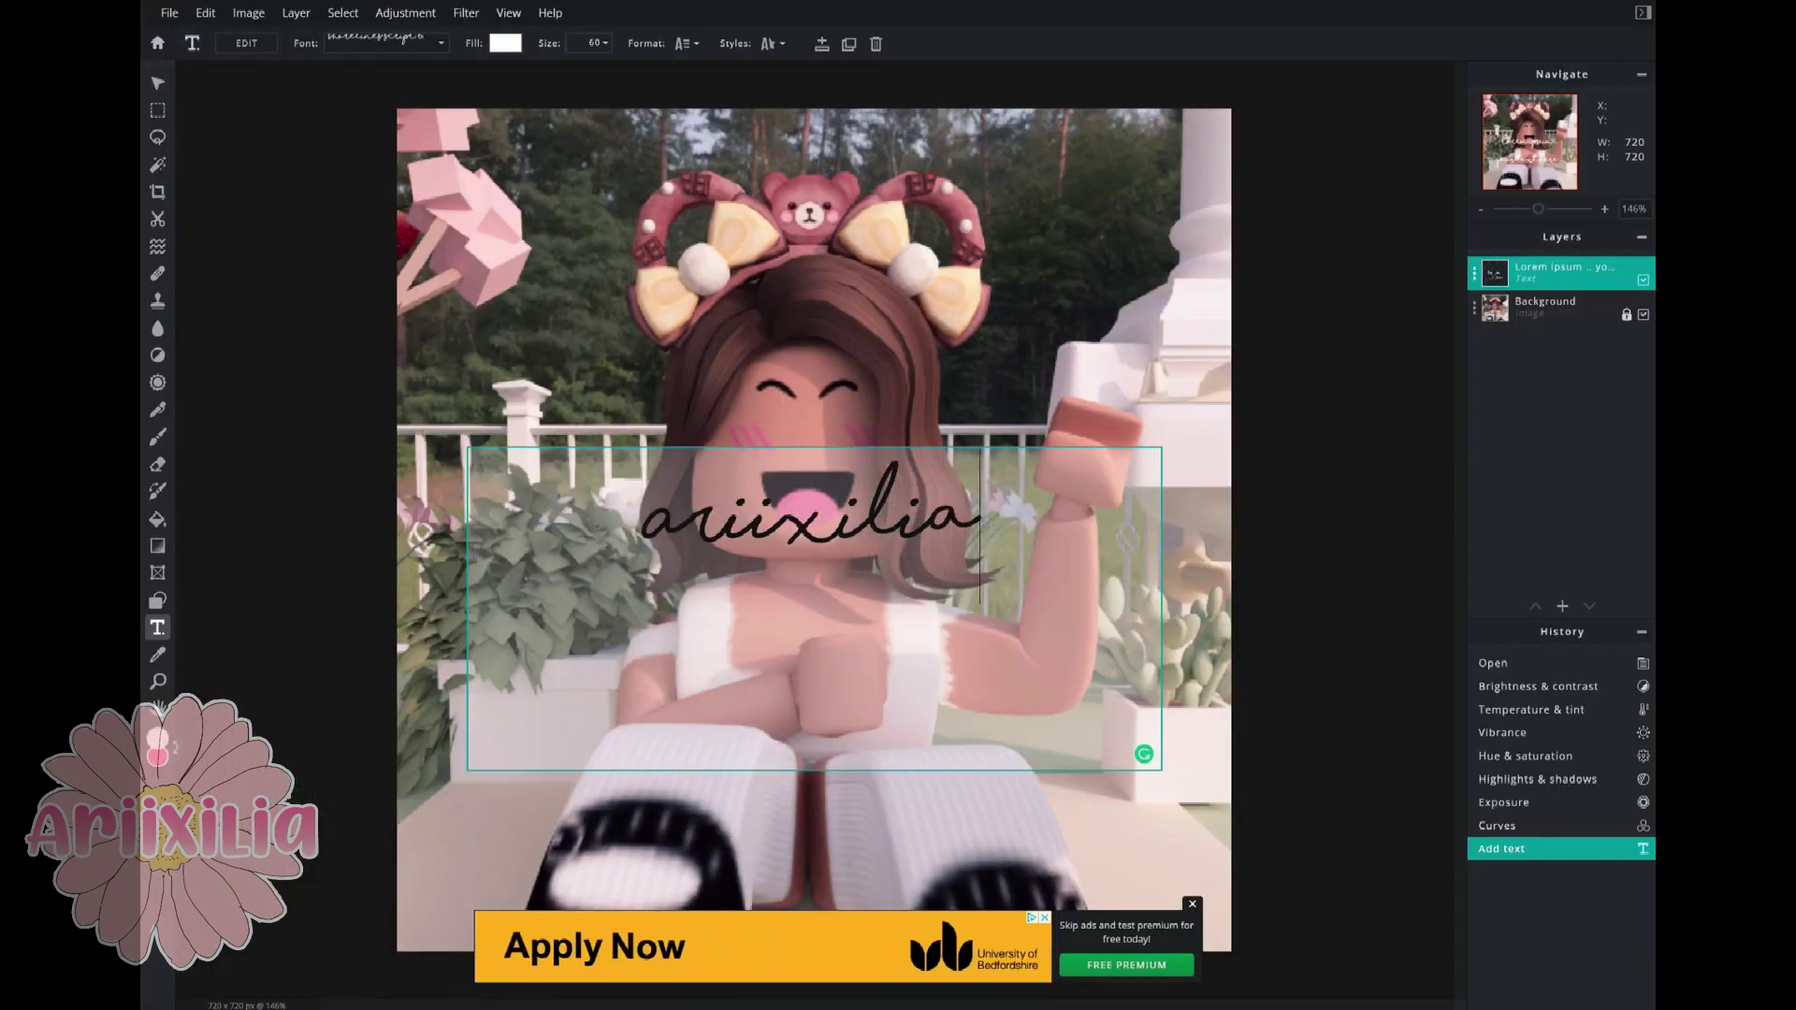
# Change the watermark text's font to the Milthiara script and reduce its layer's opacity
pyautogui.click(385, 43)
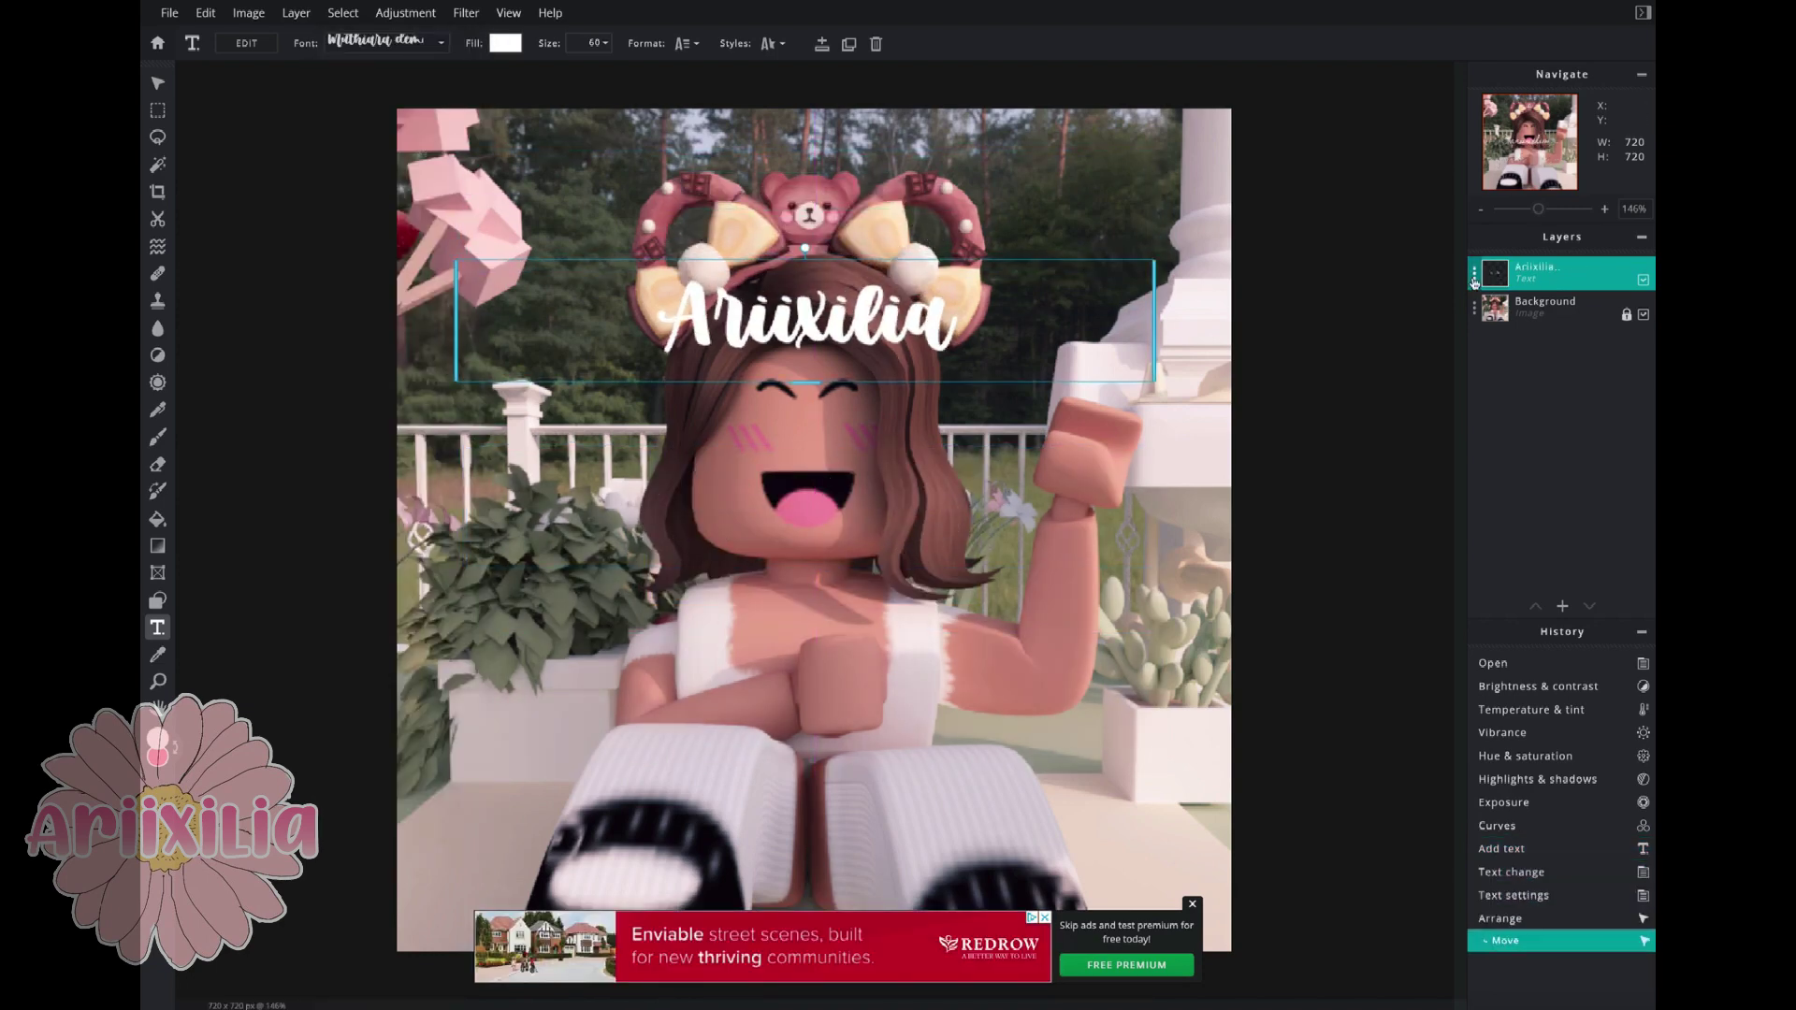
pyautogui.click(1474, 282)
pyautogui.moveTo(1477, 393); pyautogui.dragTo(1358, 393)
# Set the watermark text's fill to light pink and move it onto the character's chest
pyautogui.click(505, 43)
pyautogui.click(610, 247)
pyautogui.moveTo(486, 140); pyautogui.dragTo(428, 121)
pyautogui.moveTo(804, 321); pyautogui.dragTo(813, 530)
pyautogui.moveTo(1358, 744); pyautogui.dragTo(1358, 820)
pyautogui.click(1553, 307)
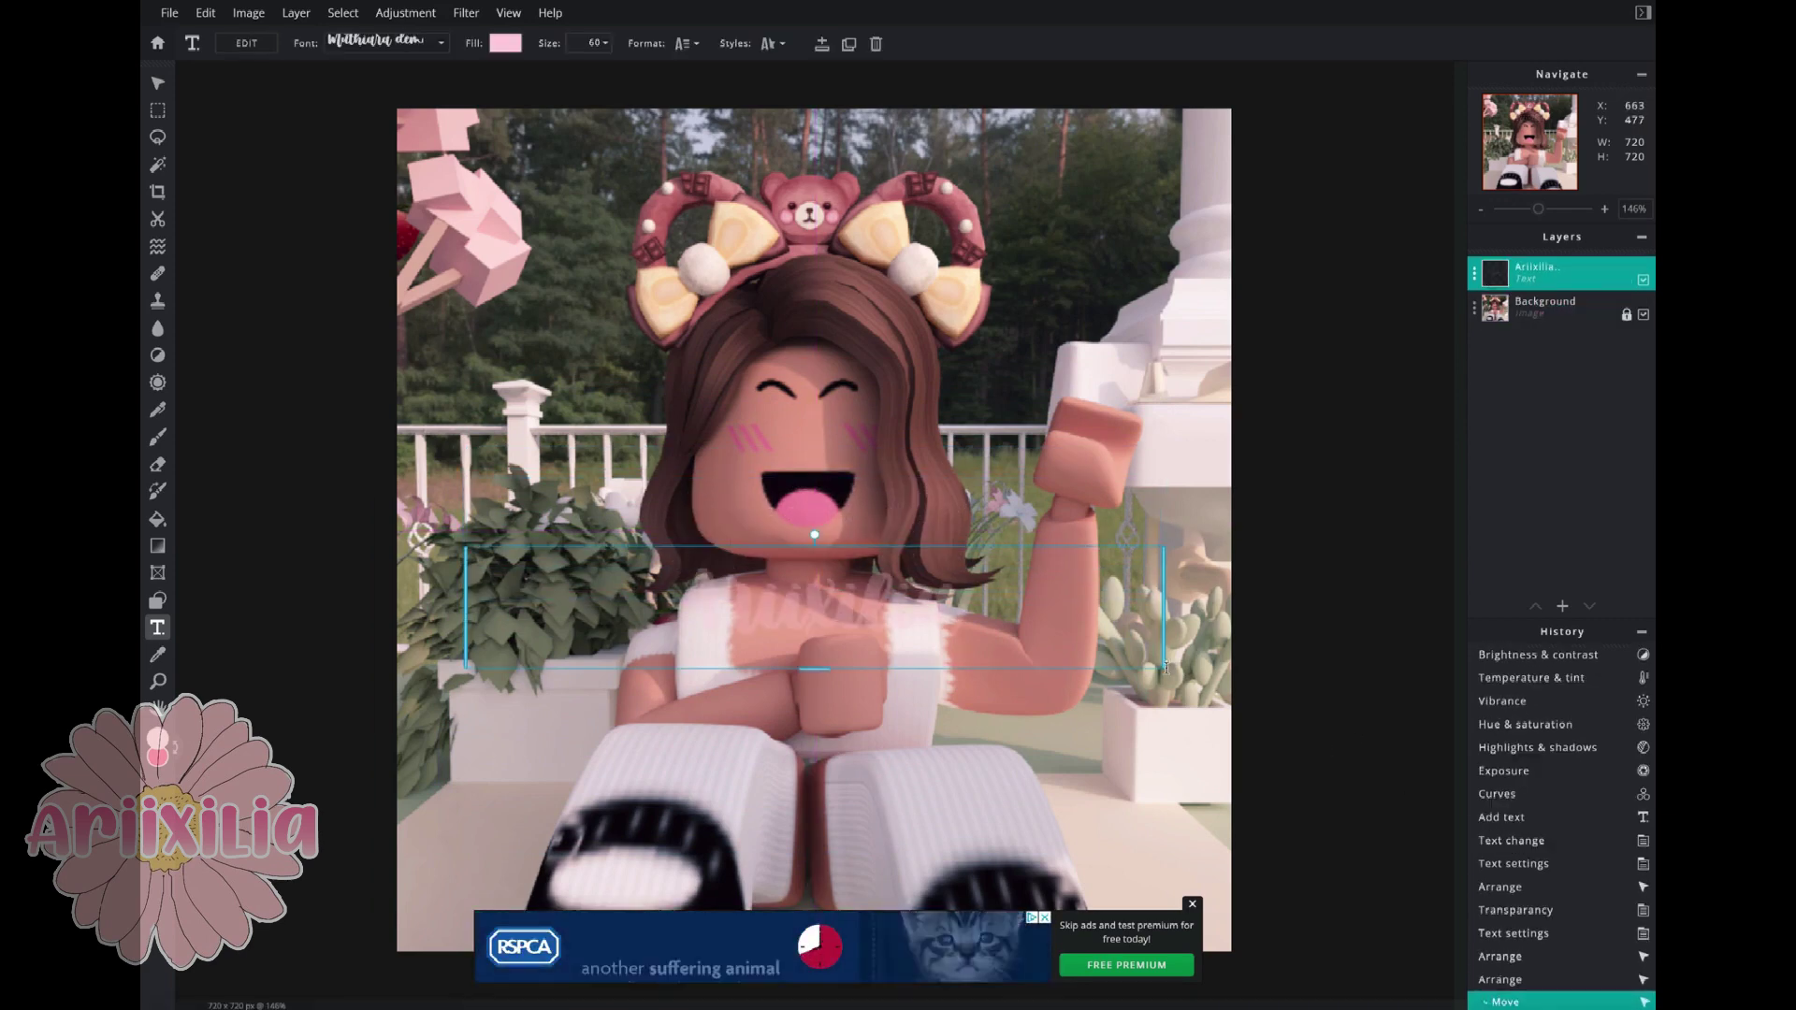
# Rasterize the watermark text layer and hide the stray placeholder text layer
pyautogui.click(1552, 273)
pyautogui.click(296, 12)
pyautogui.click(324, 177)
pyautogui.click(801, 595)
pyautogui.click(1642, 314)
# Shrink the rasterized watermark to about 291 by 50 px and position it just below the character's neck
pyautogui.click(1552, 273)
pyautogui.press('v')
pyautogui.moveTo(805, 603); pyautogui.dragTo(805, 521)
pyautogui.moveTo(1127, 580); pyautogui.dragTo(863, 552)
pyautogui.moveTo(731, 526); pyautogui.dragTo(884, 614)
pyautogui.click(795, 512)
# Paste a copy of the watermark and place it in the lower-left corner of the image
pyautogui.scroll(-5, 795, 513)
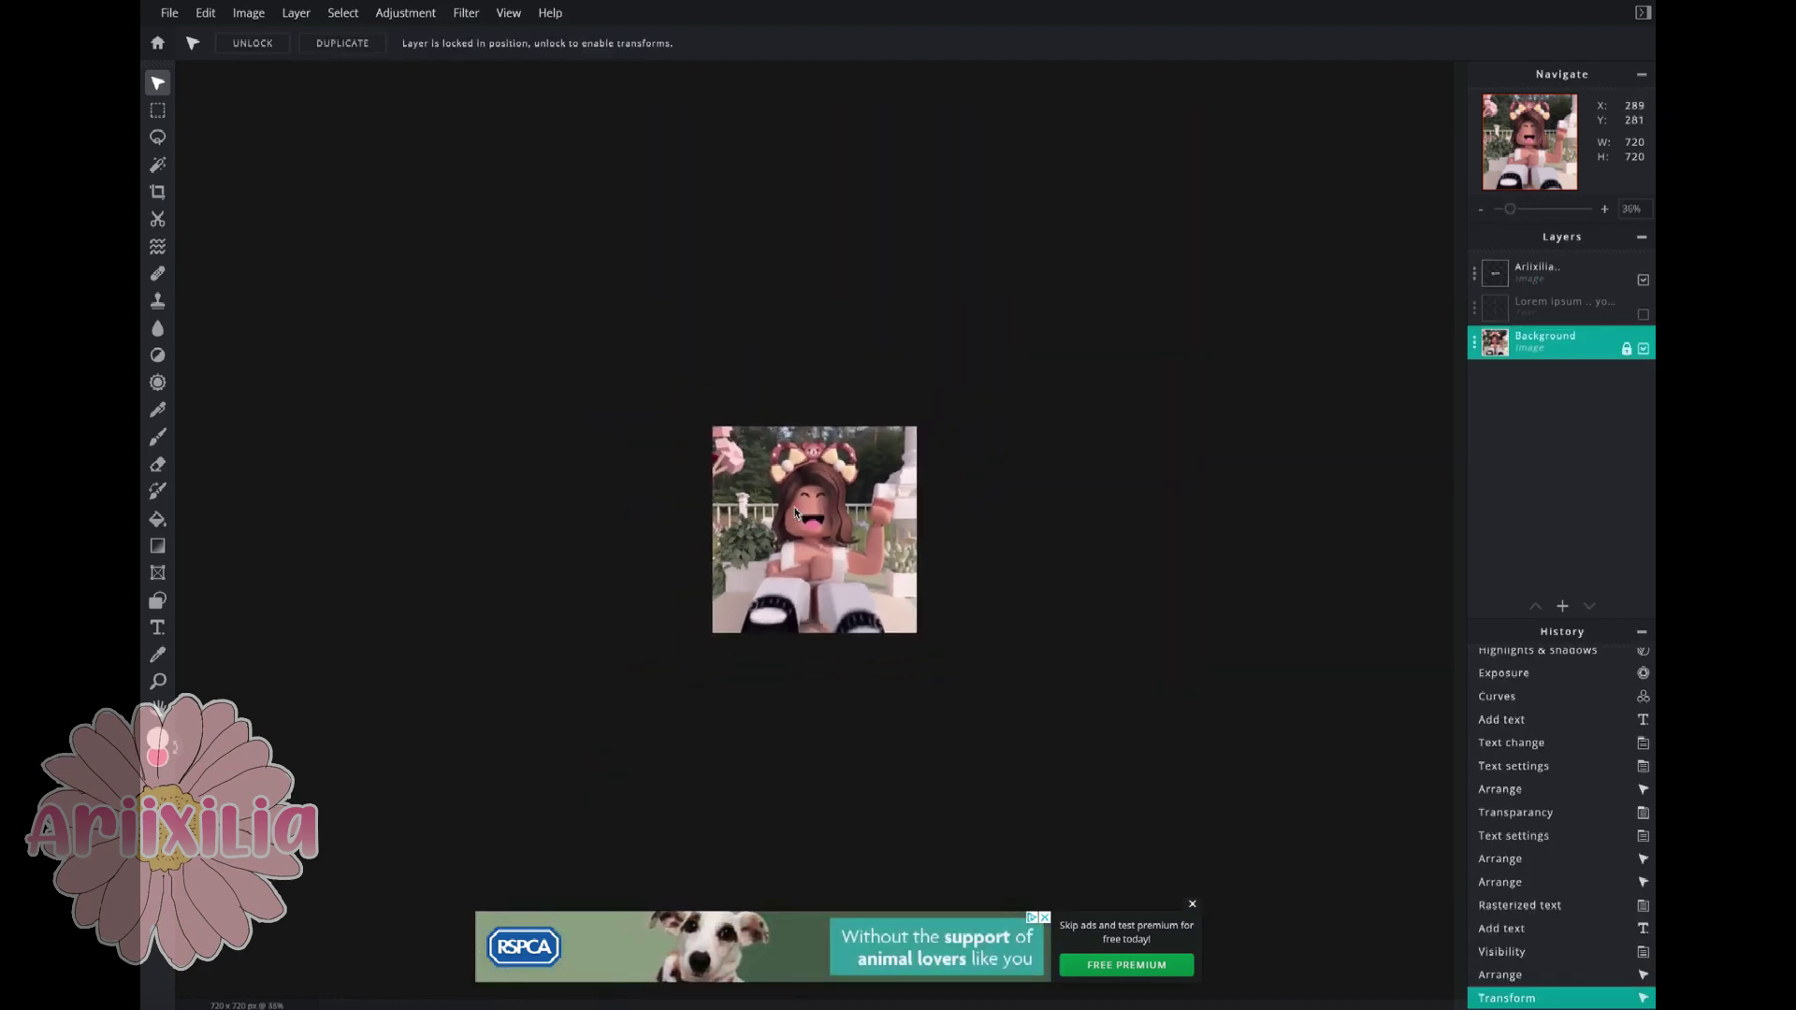
pyautogui.scroll(6, 795, 513)
pyautogui.scroll(-3, 795, 513)
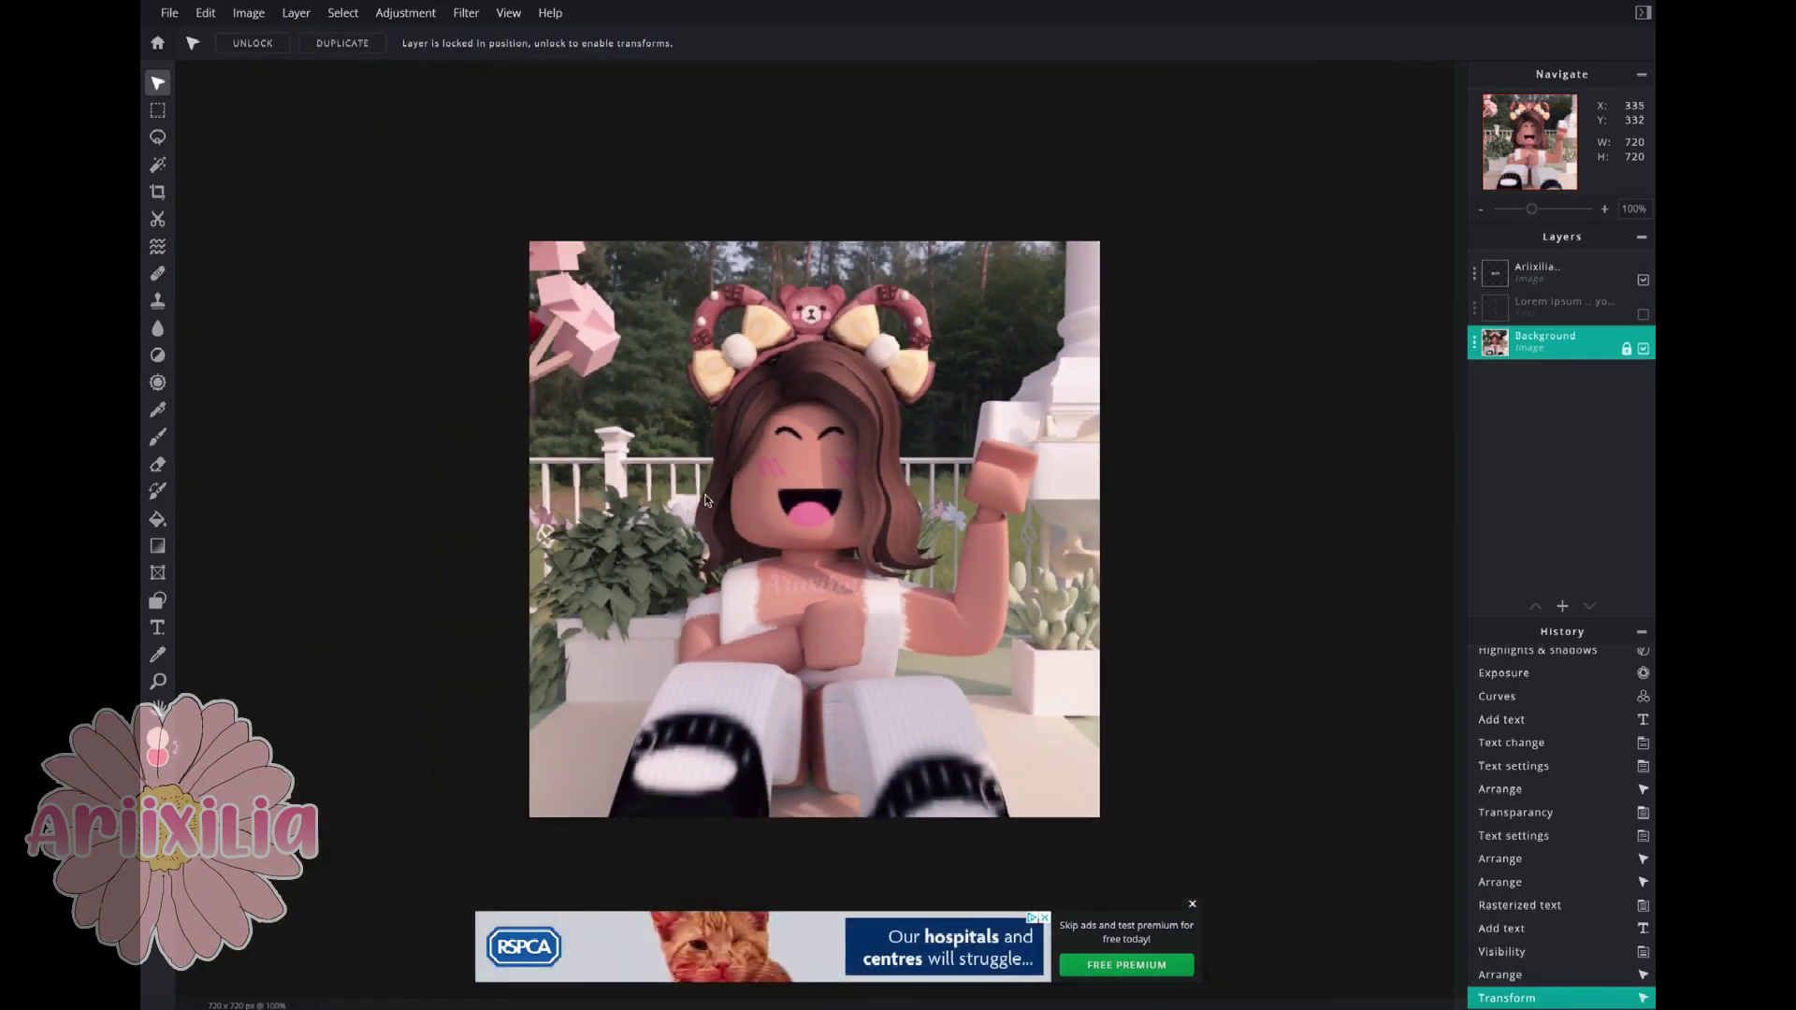
pyautogui.click(854, 589)
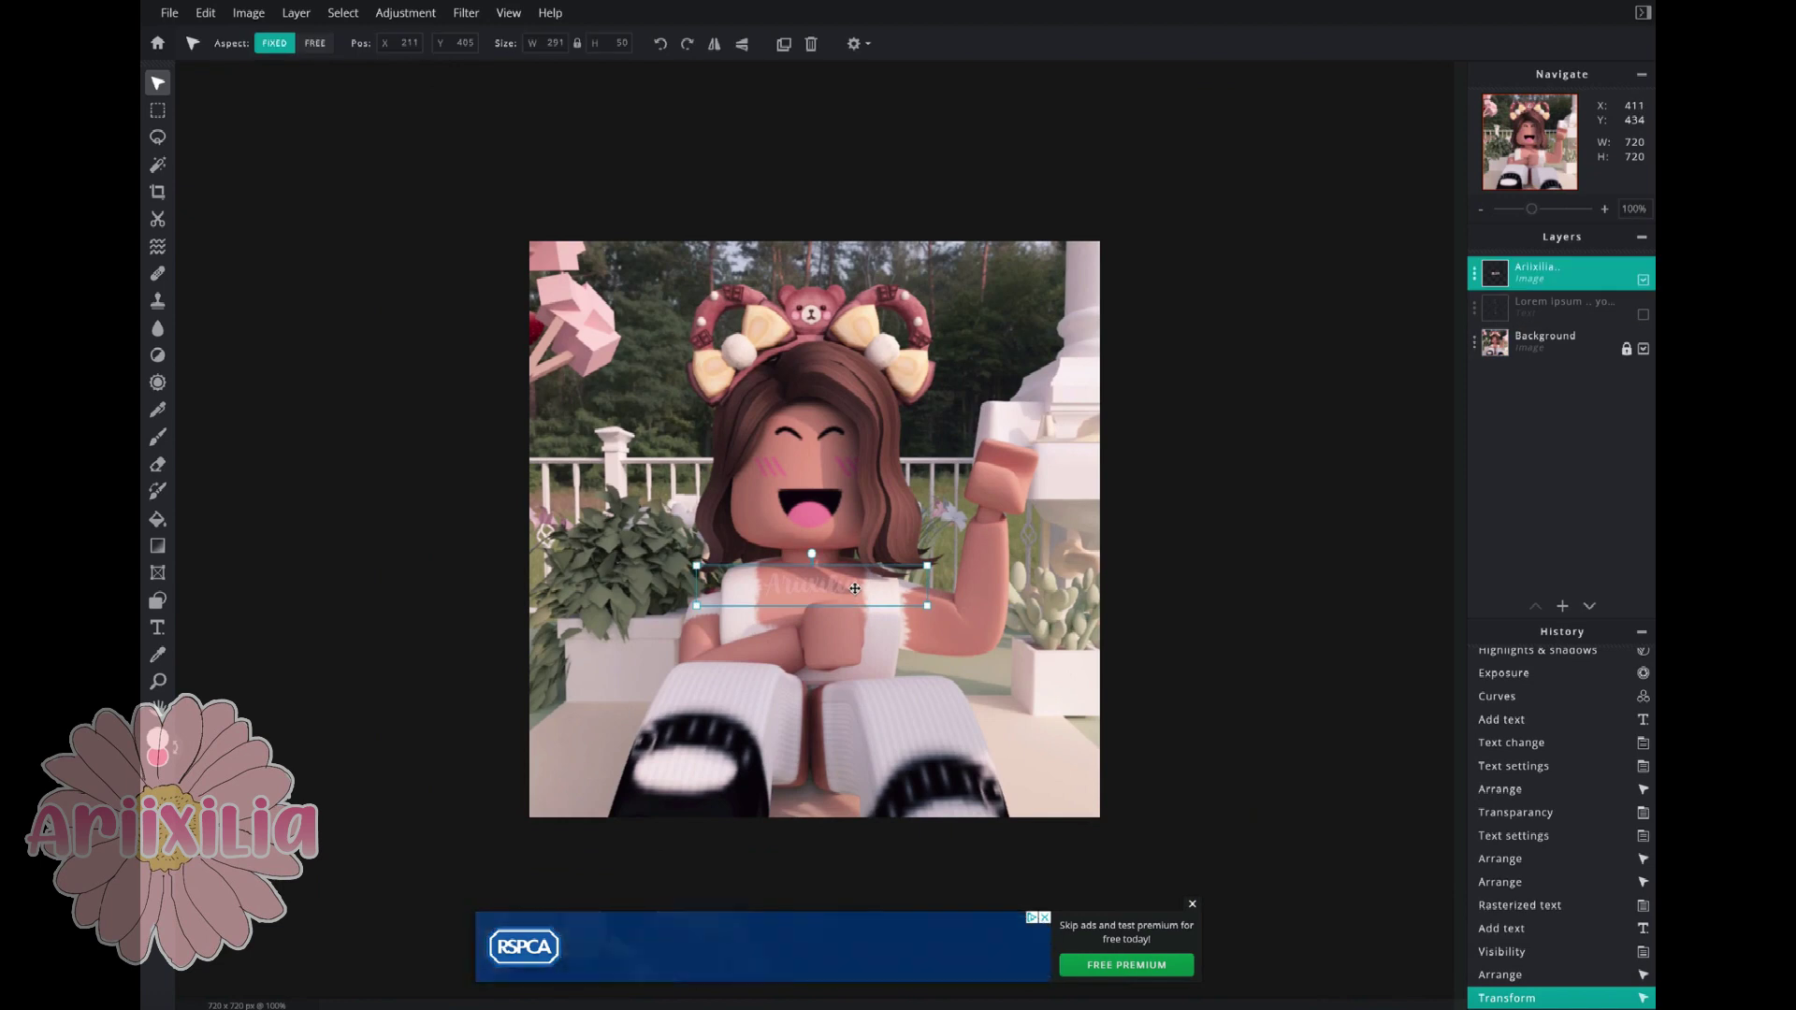
pyautogui.hotkey('ctrl', 'v')
pyautogui.moveTo(854, 588); pyautogui.dragTo(773, 721)
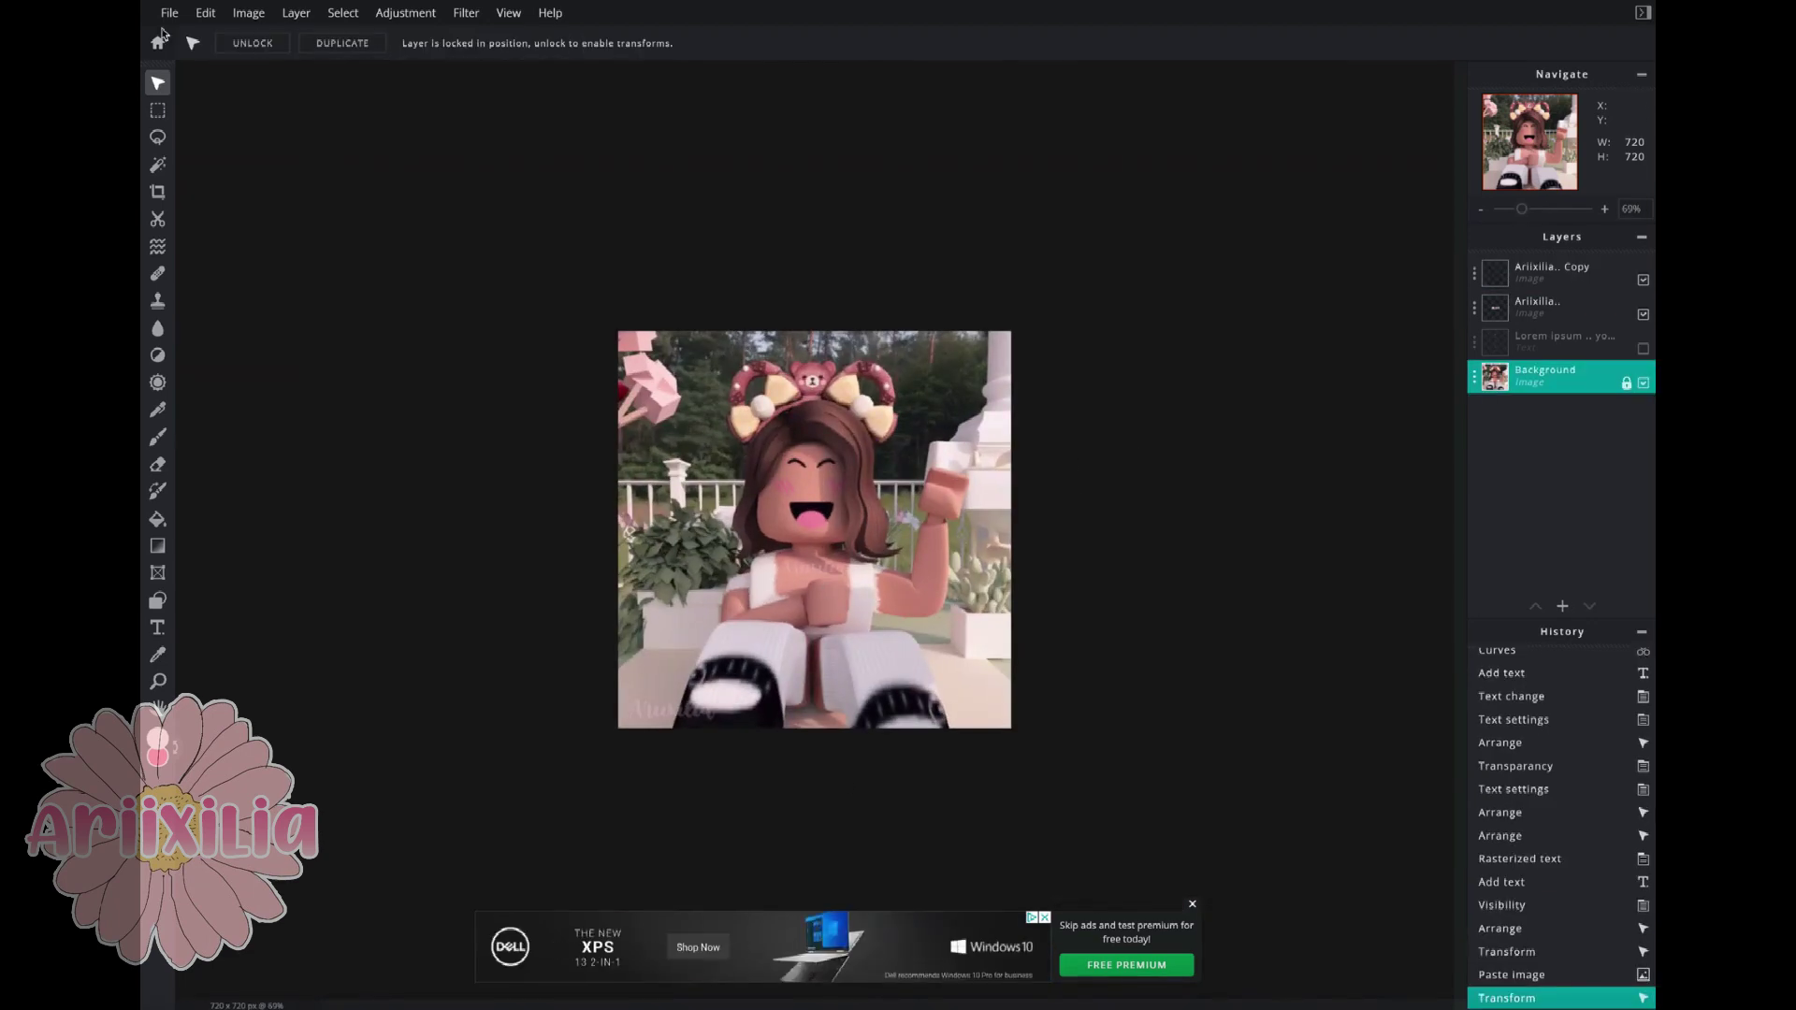
# Start saving the image as a JPG and replace the file name with "Freep"
pyautogui.click(170, 14)
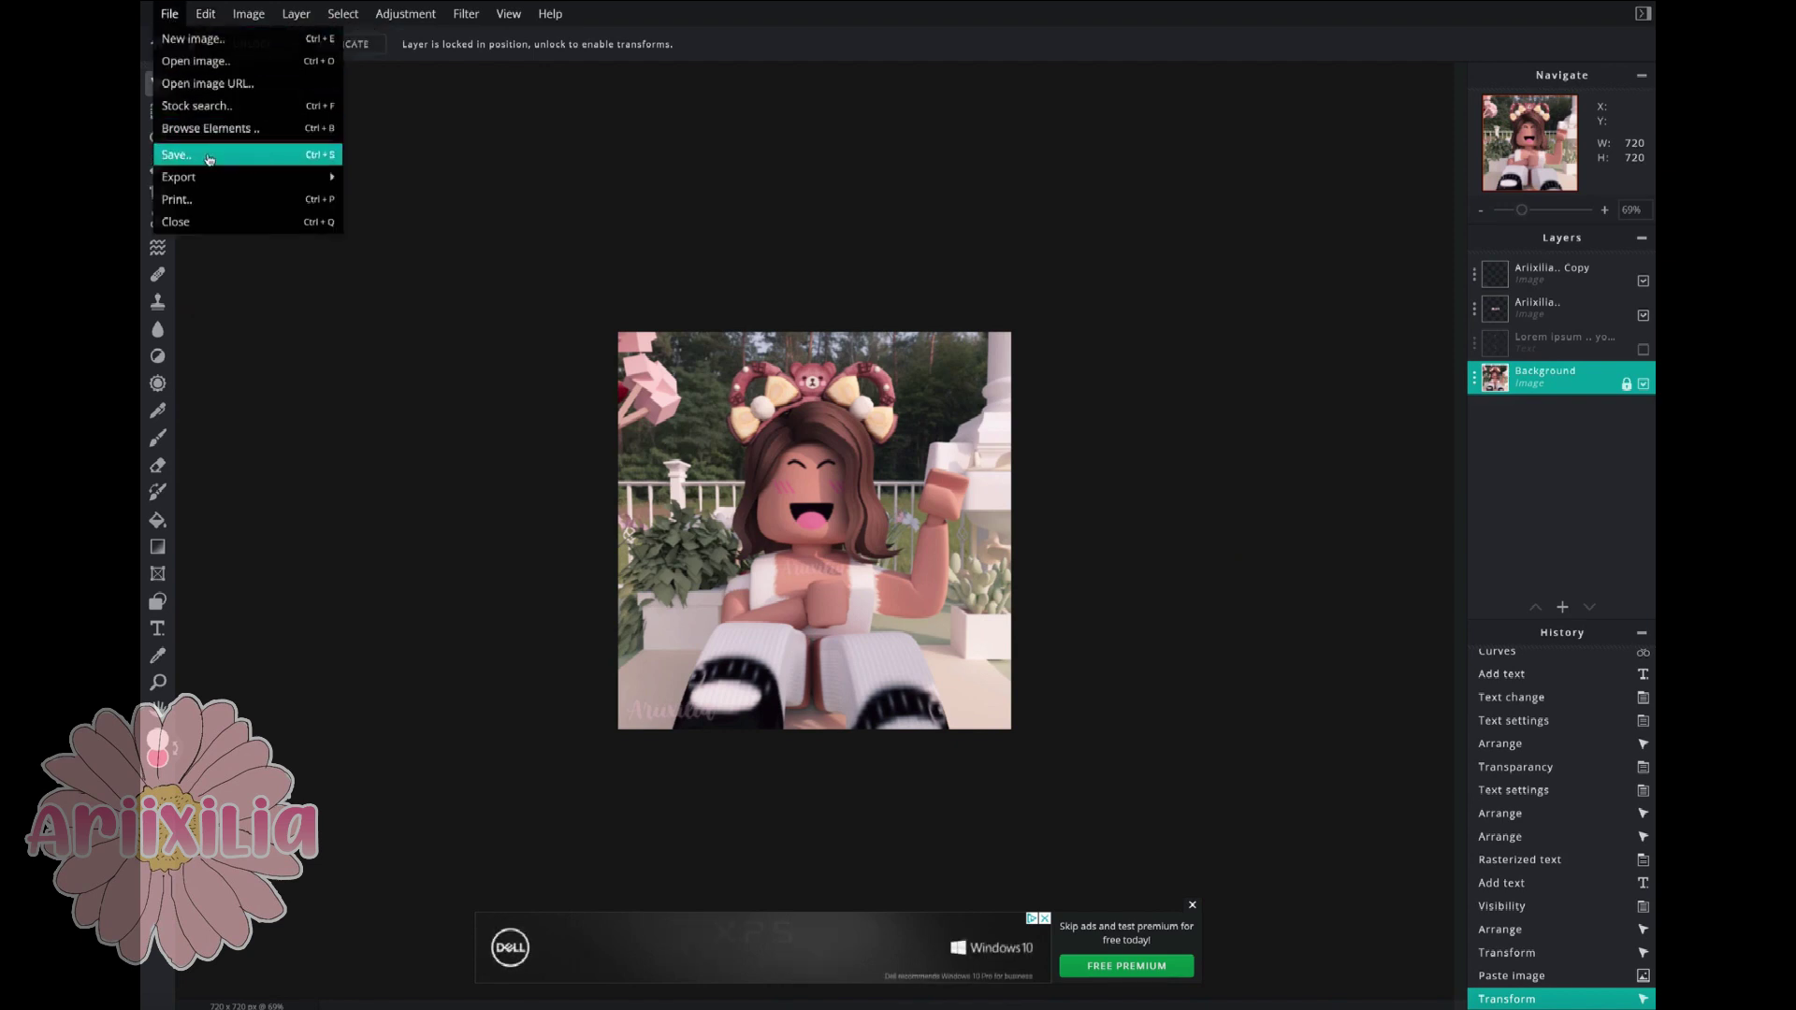
pyautogui.click(211, 157)
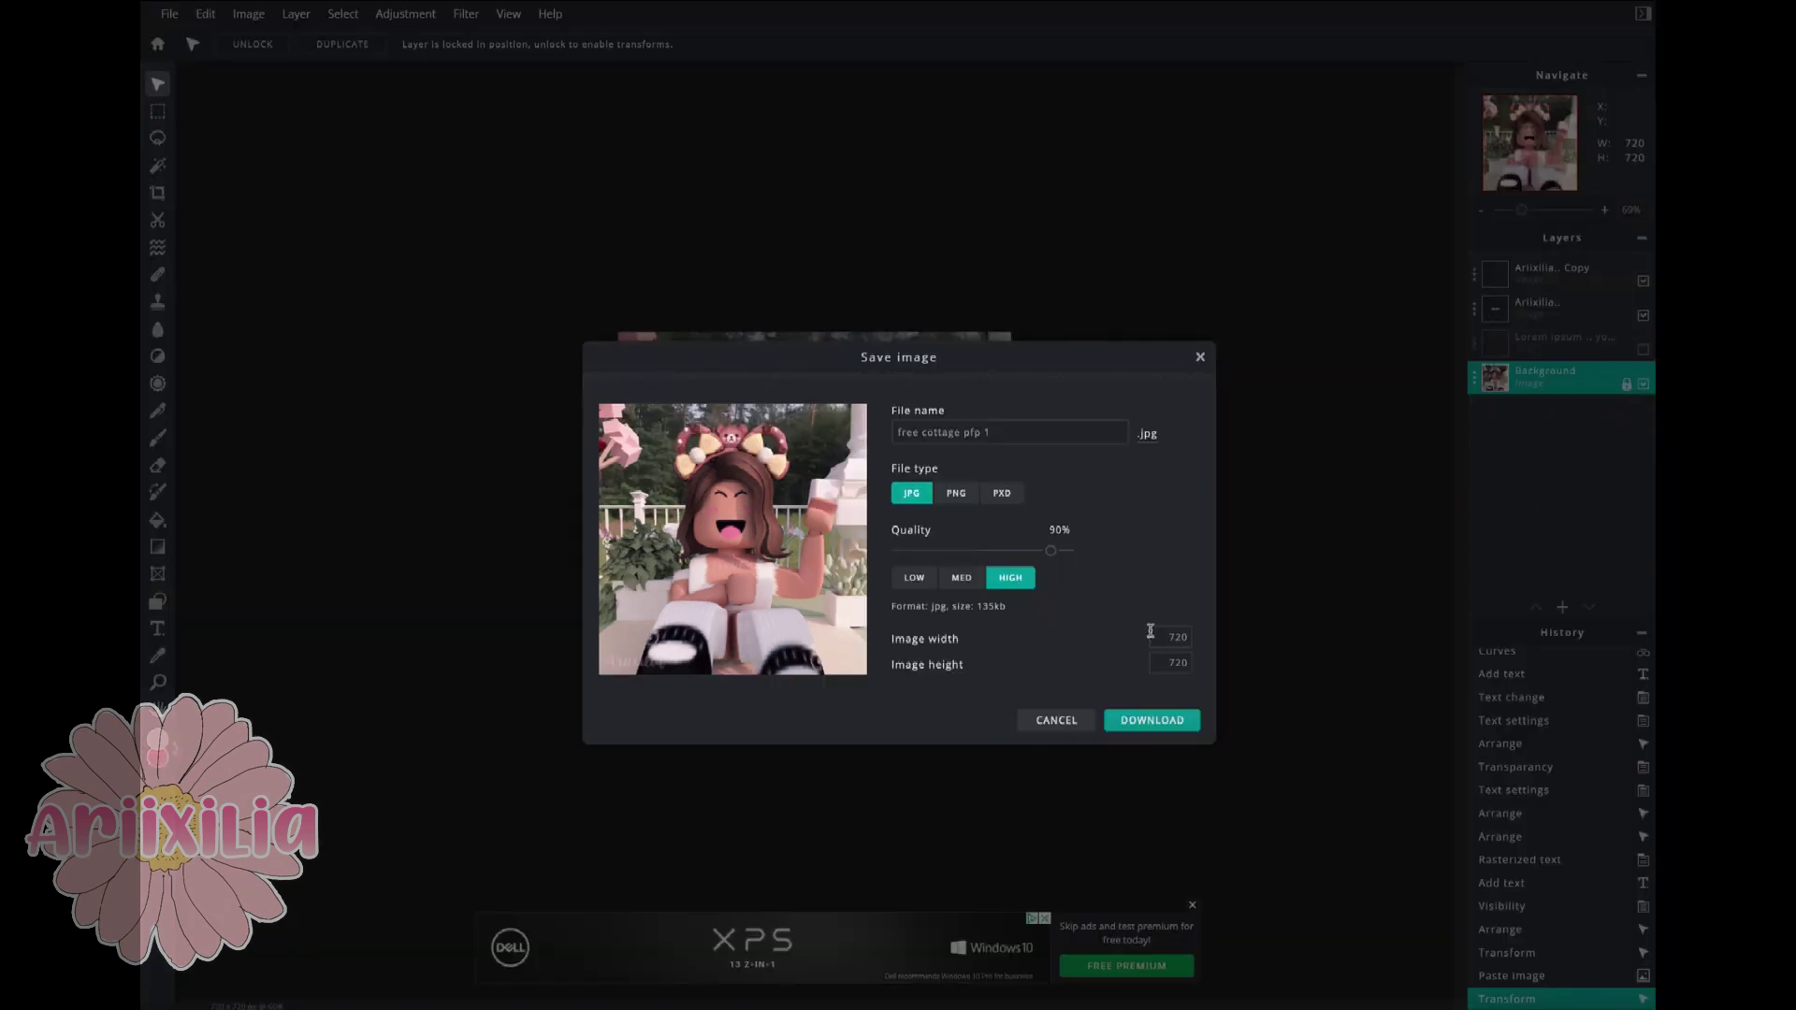
pyautogui.click(995, 430)
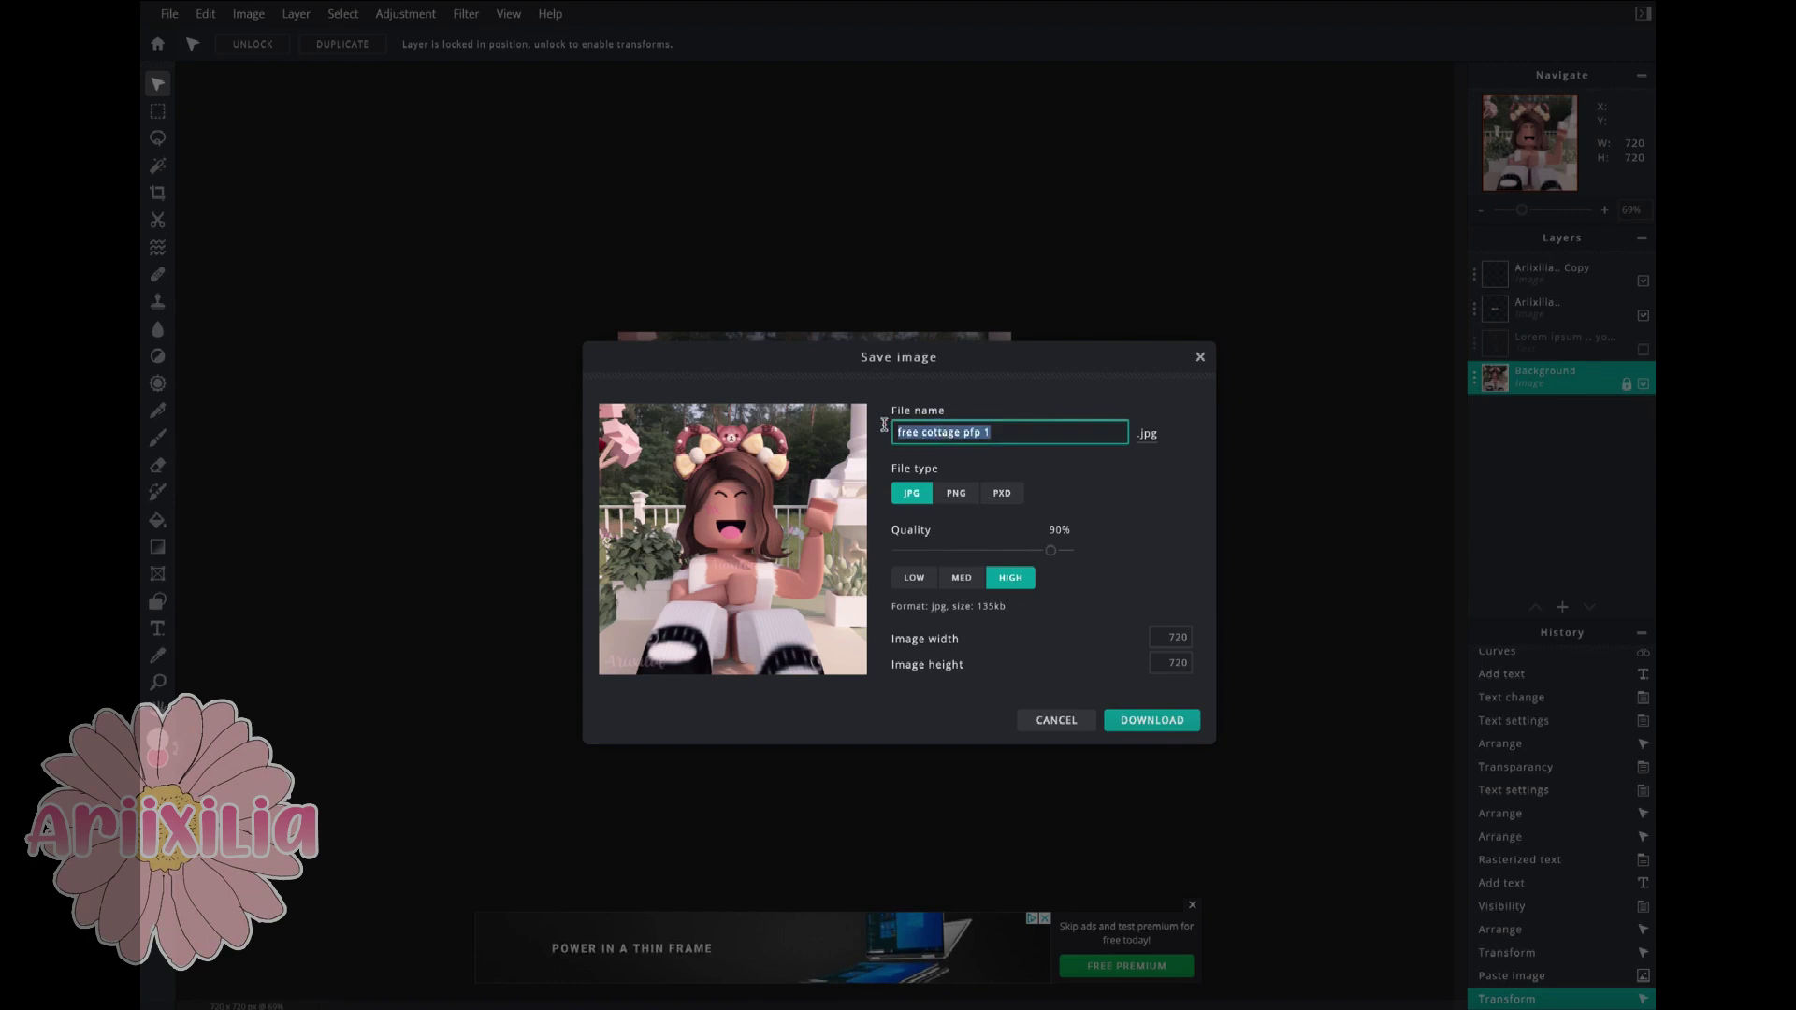
pyautogui.write('FR')
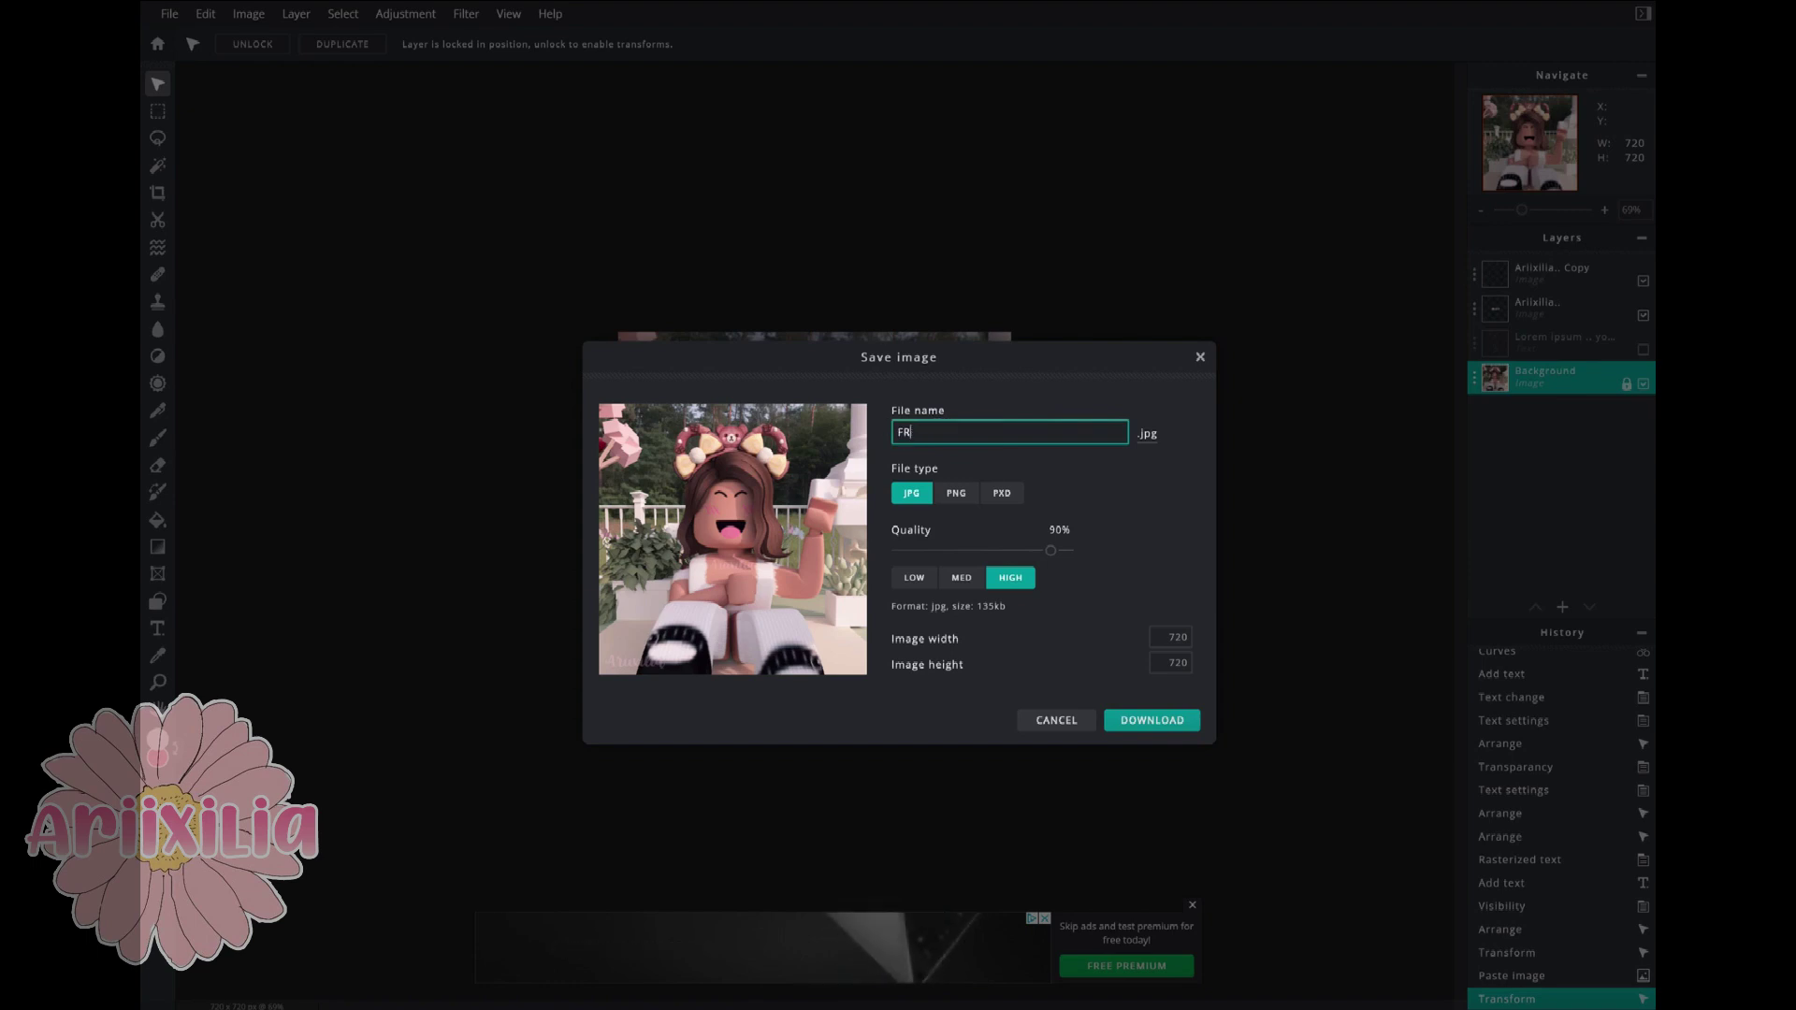
pyautogui.write('ee pf')
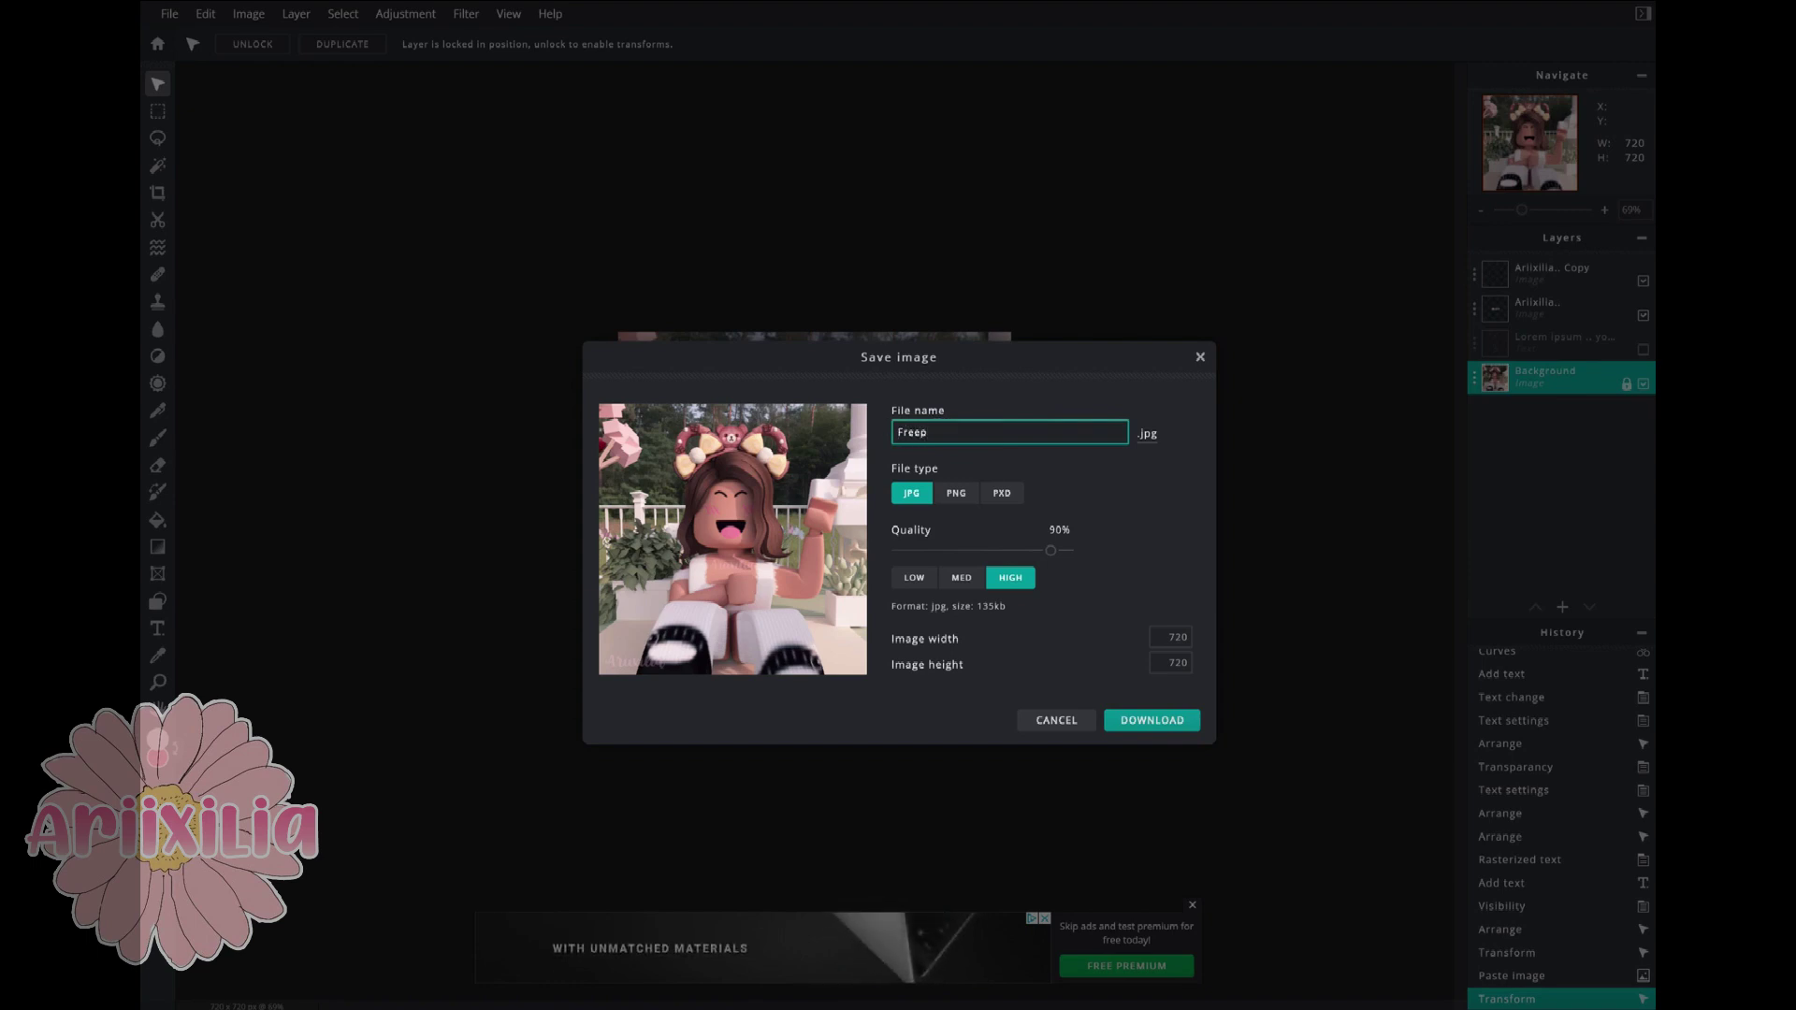